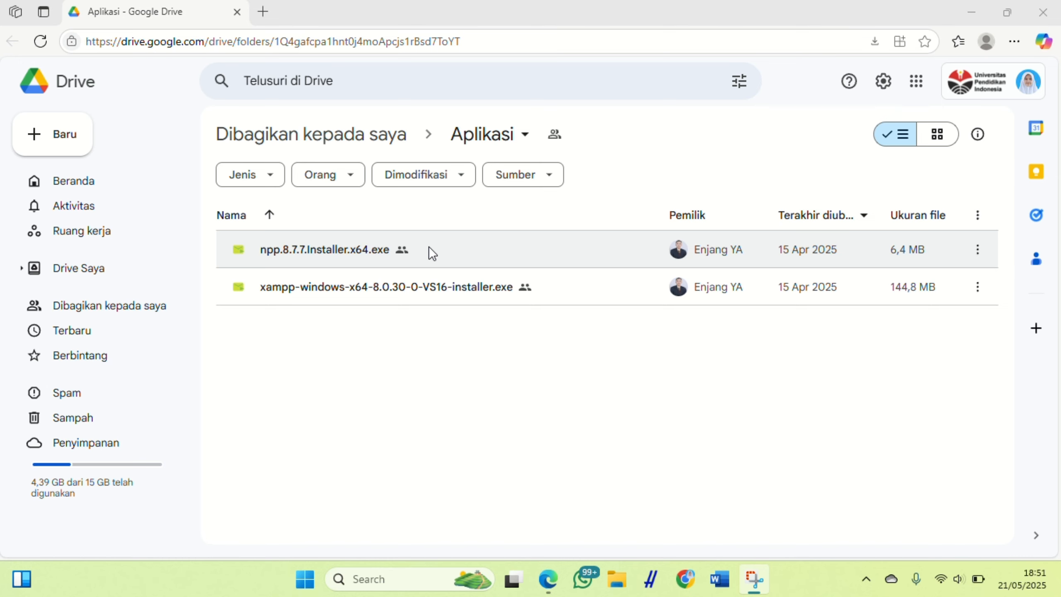
Download the Notepad++ 8.7.7 installer from Google Drive past the warnings and show it in Downloads
{"action": "double_click", "coordinate": [429, 249]}
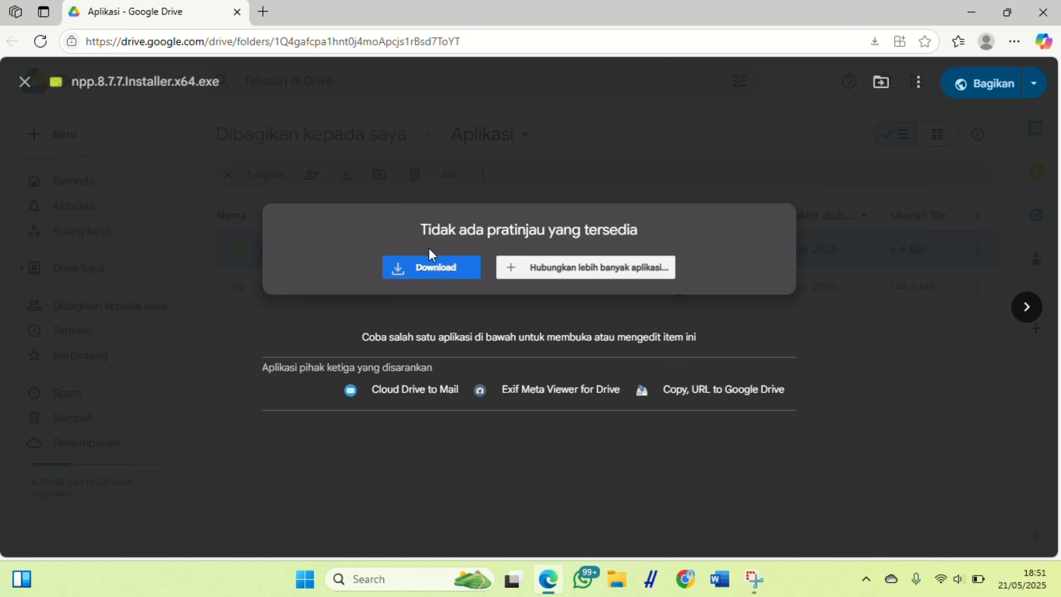
{"action": "left_click", "coordinate": [437, 277]}
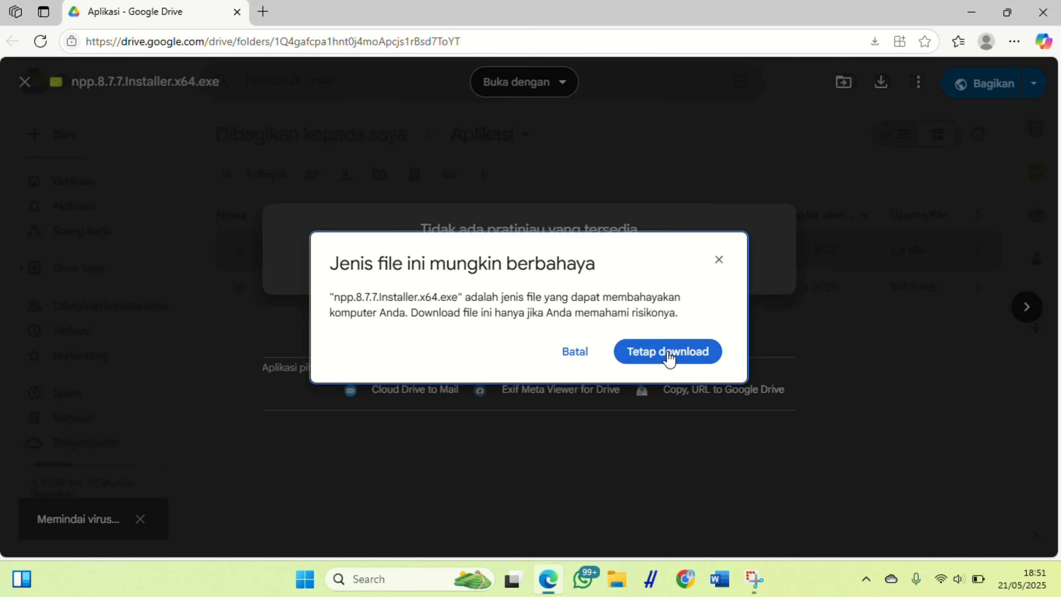
{"action": "left_click", "coordinate": [667, 351]}
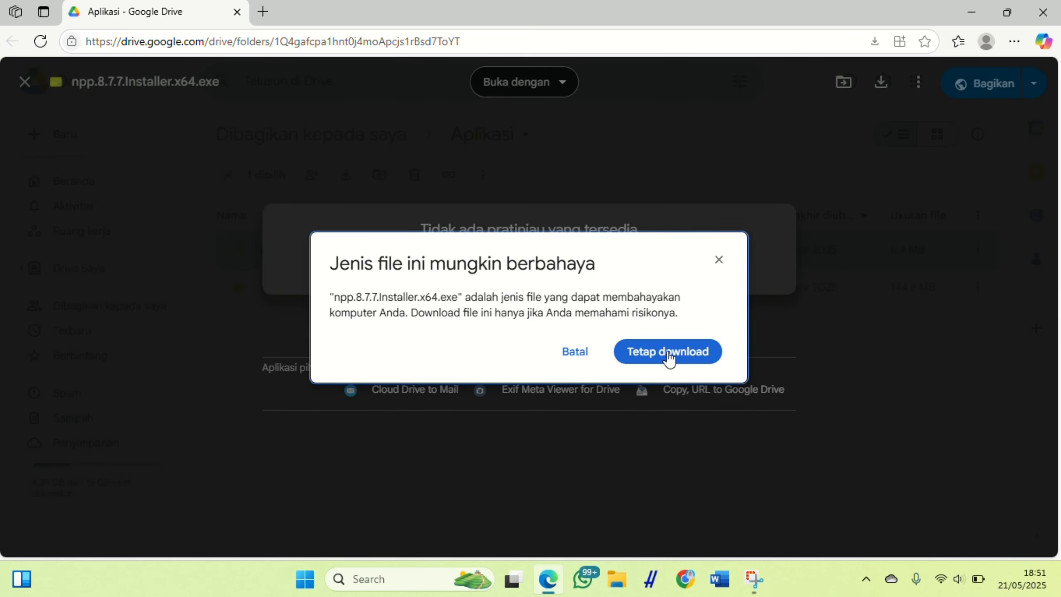
{"action": "left_click", "coordinate": [668, 353]}
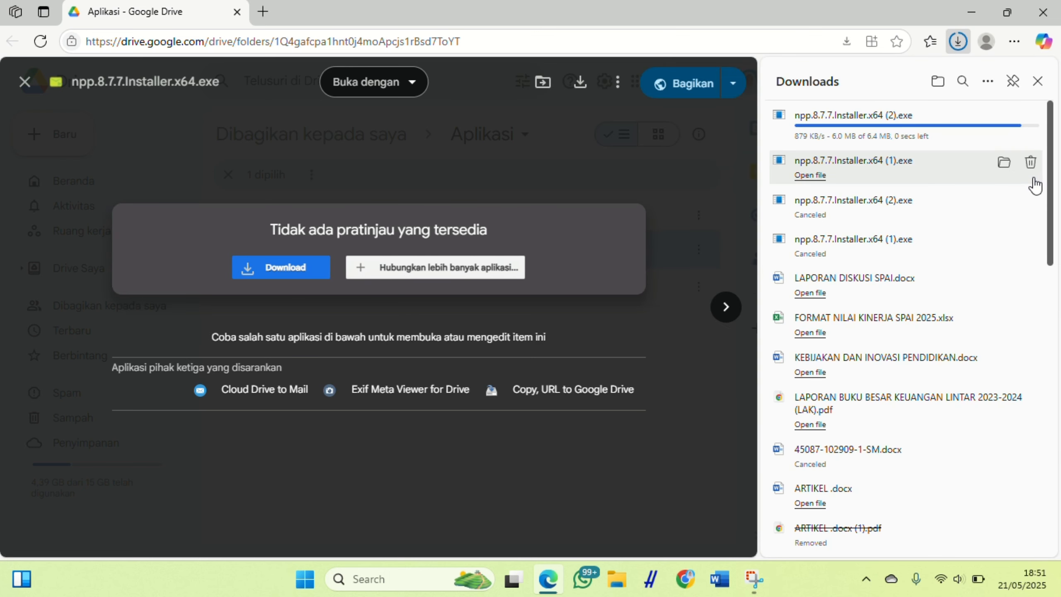
{"action": "left_click", "coordinate": [1028, 161]}
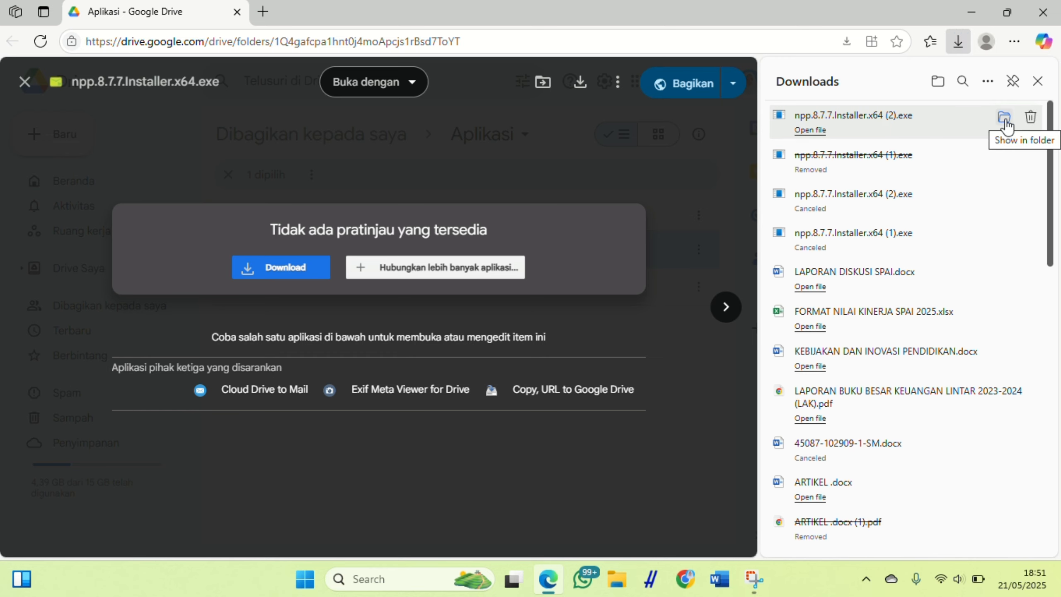
{"action": "left_click", "coordinate": [1005, 117]}
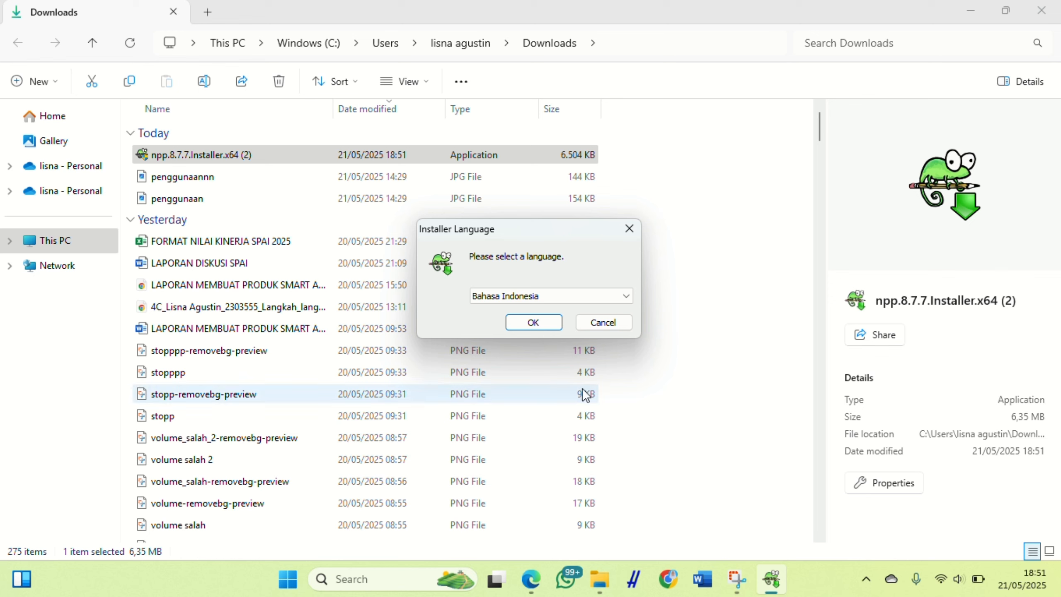
Install Notepad++ in Bahasa Indonesia, accepting the licence, default folder and default components
{"action": "left_click", "coordinate": [535, 322]}
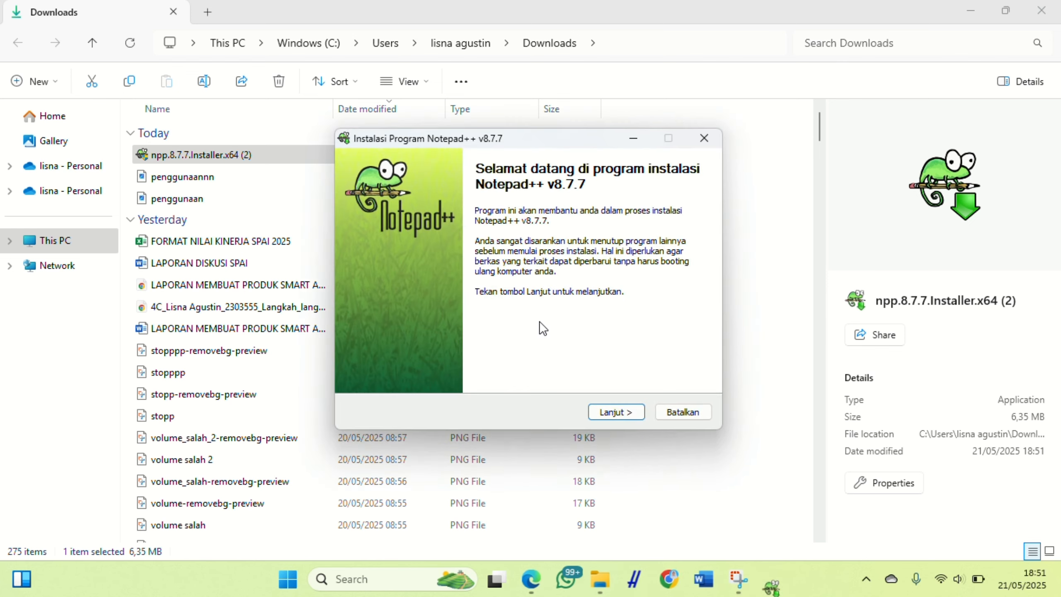
{"action": "left_click", "coordinate": [613, 411]}
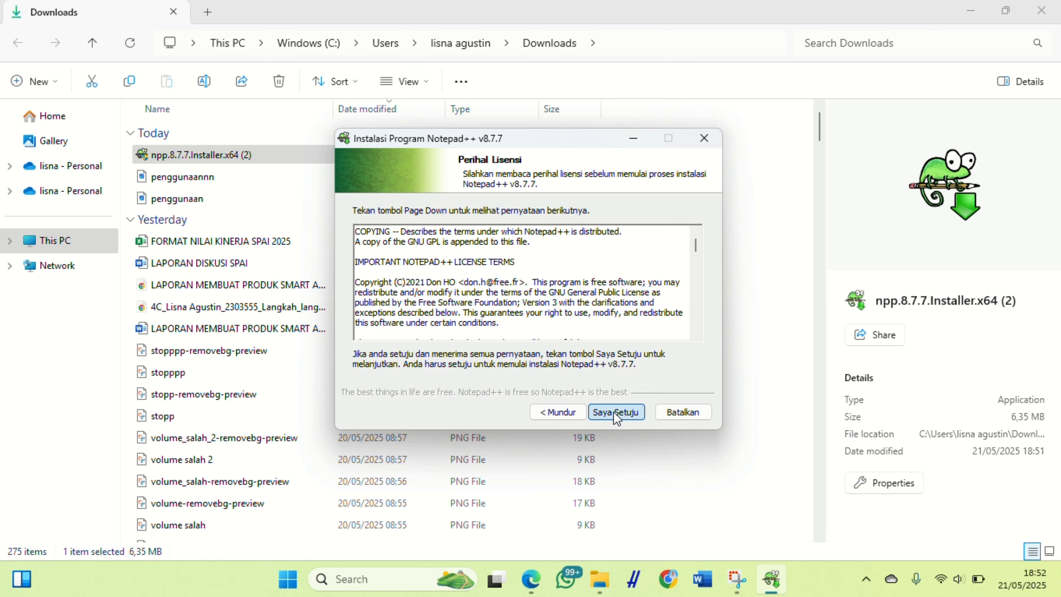
{"action": "left_click", "coordinate": [613, 411]}
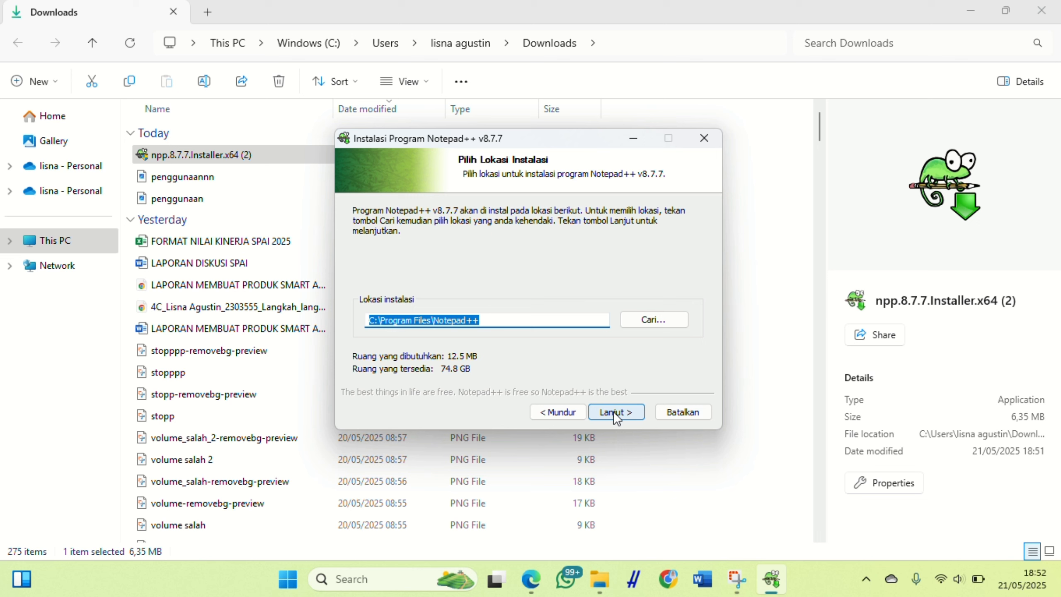
{"action": "left_click", "coordinate": [614, 411]}
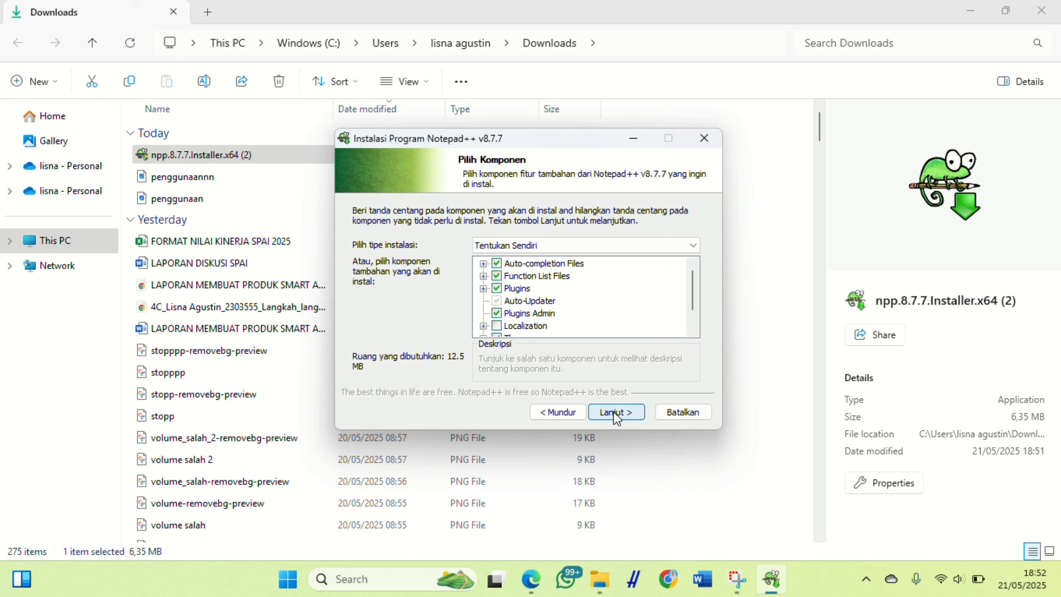
{"action": "left_click", "coordinate": [613, 411]}
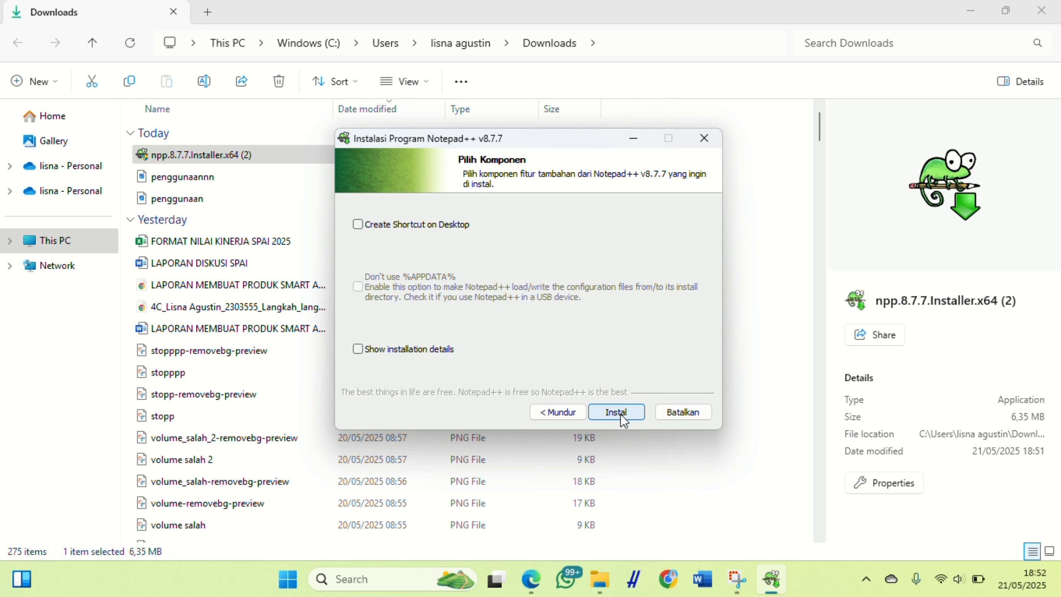
{"action": "left_click", "coordinate": [621, 415]}
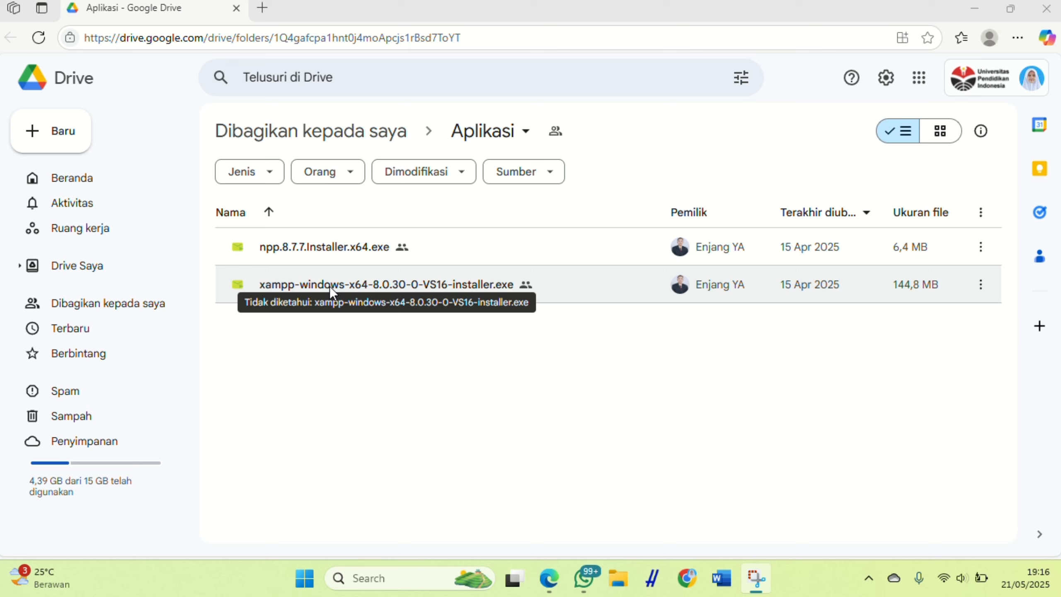
Download xampp-windows-x64-8.0.30 despite the virus-scan warning and show it in its folder
{"action": "left_click", "coordinate": [330, 286]}
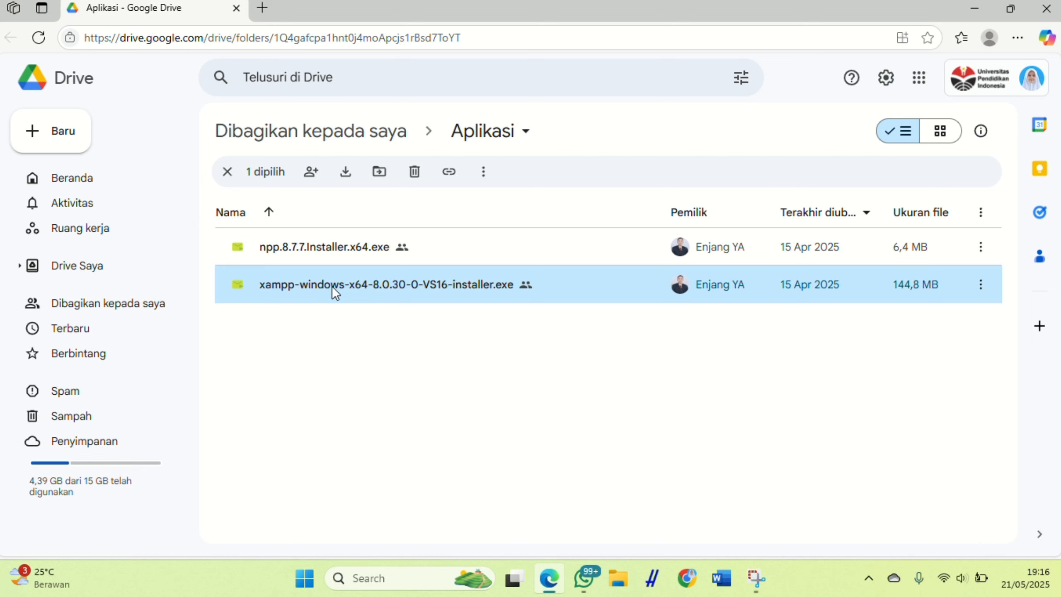
{"action": "double_click", "coordinate": [352, 286]}
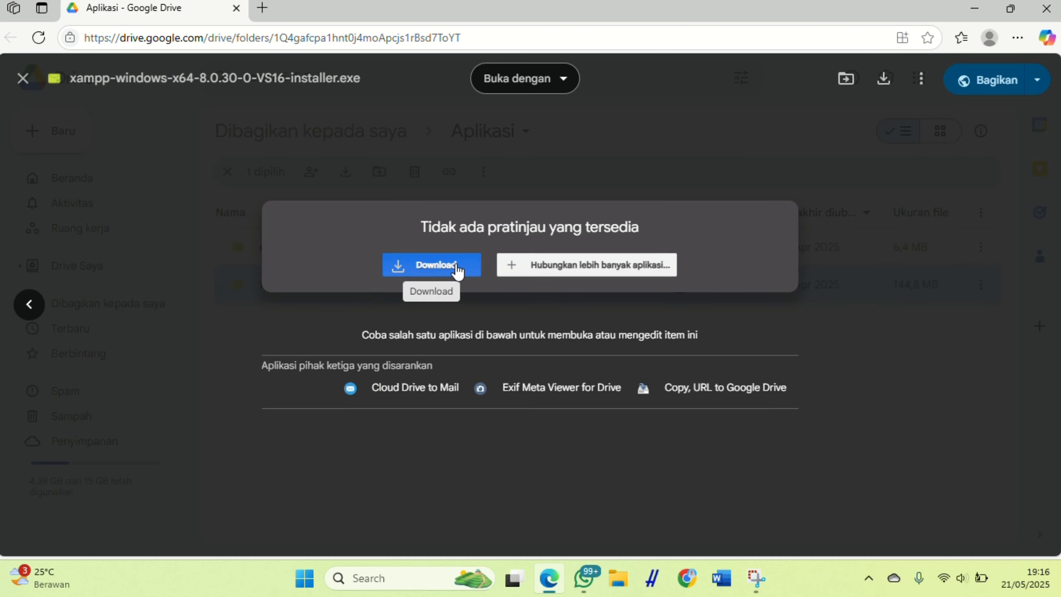
{"action": "left_click", "coordinate": [457, 270]}
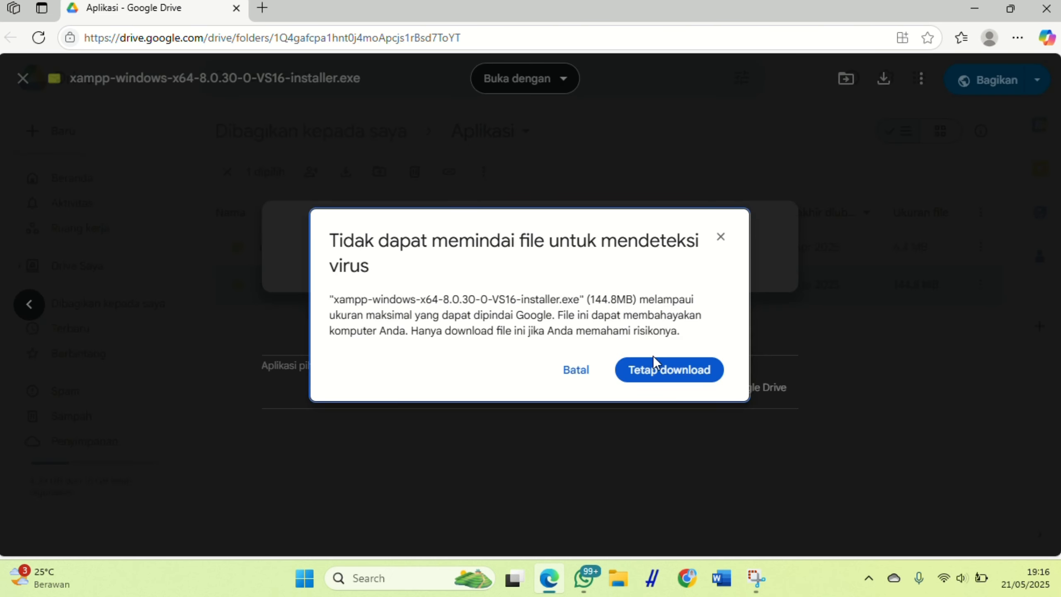
{"action": "left_click", "coordinate": [661, 367]}
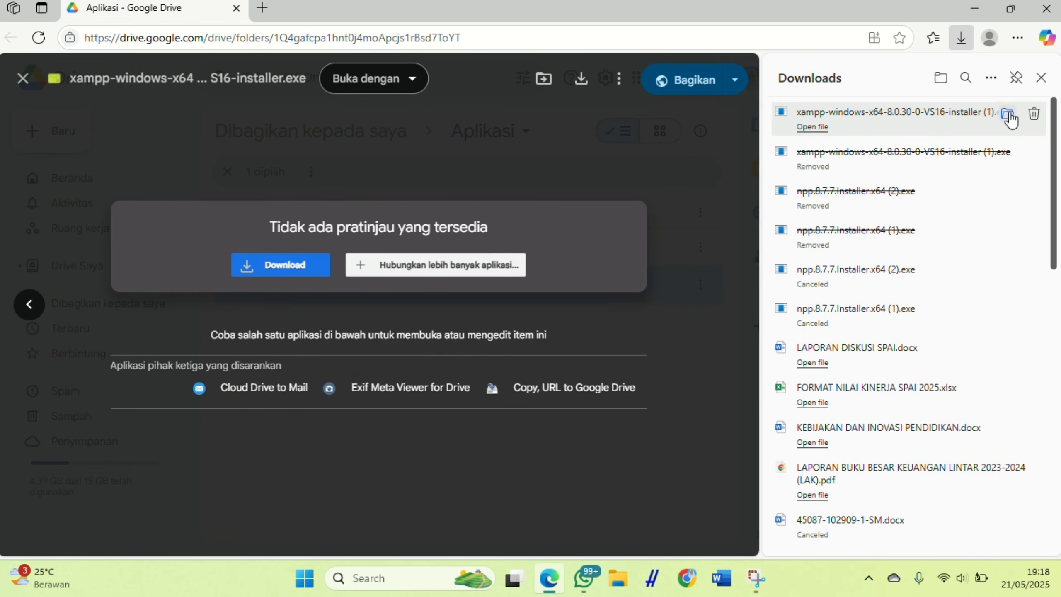
{"action": "left_click", "coordinate": [1008, 114]}
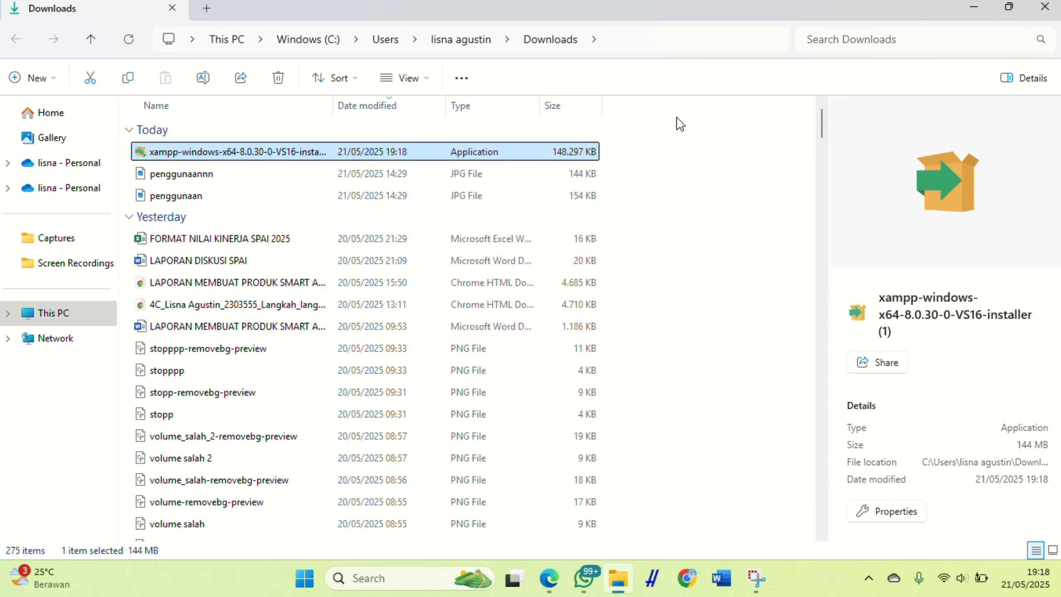
Run the XAMPP installer with default folder and English language through to installation
{"action": "double_click", "coordinate": [427, 153]}
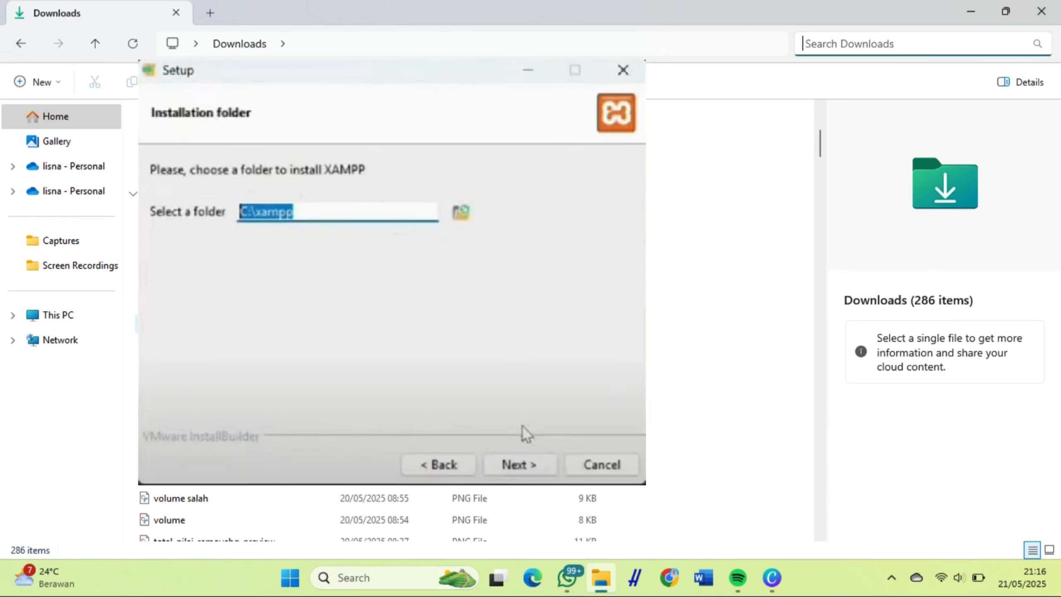
{"action": "left_click", "coordinate": [511, 465]}
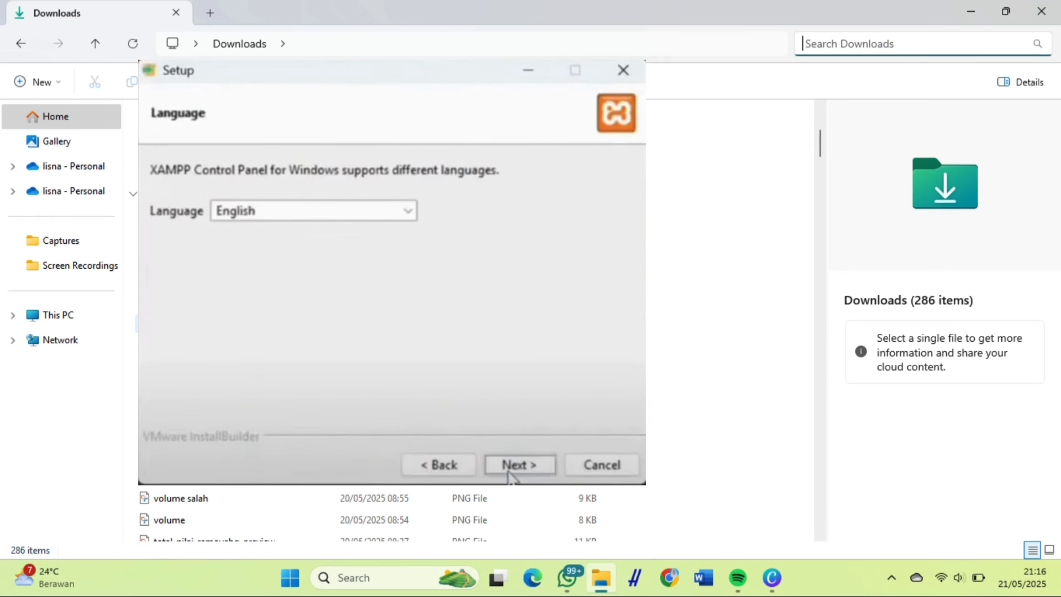
{"action": "left_click", "coordinate": [406, 214]}
{"action": "left_click", "coordinate": [389, 230]}
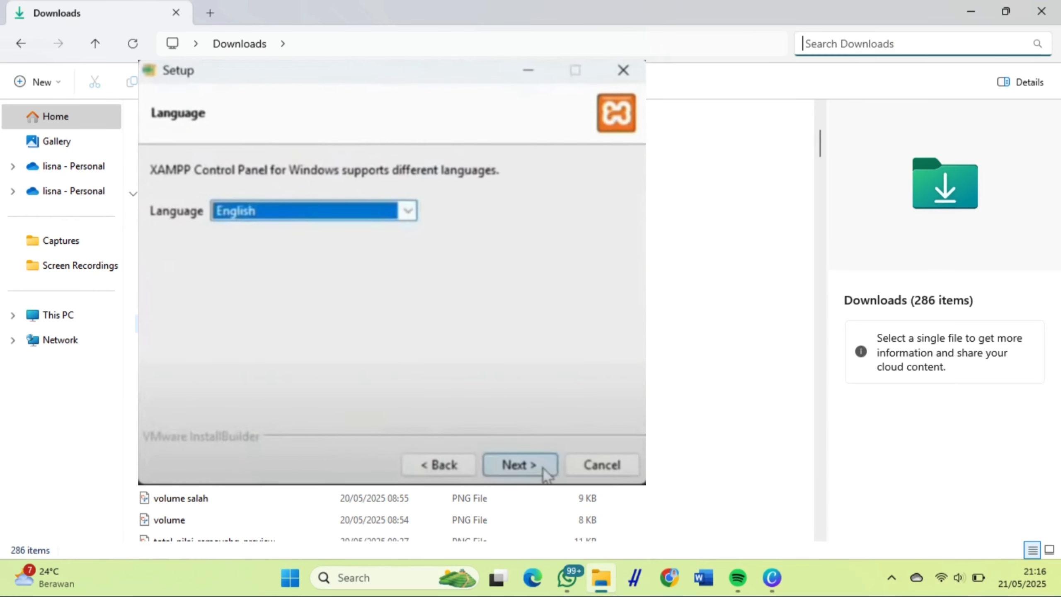
{"action": "left_click", "coordinate": [543, 471]}
{"action": "left_click", "coordinate": [546, 471]}
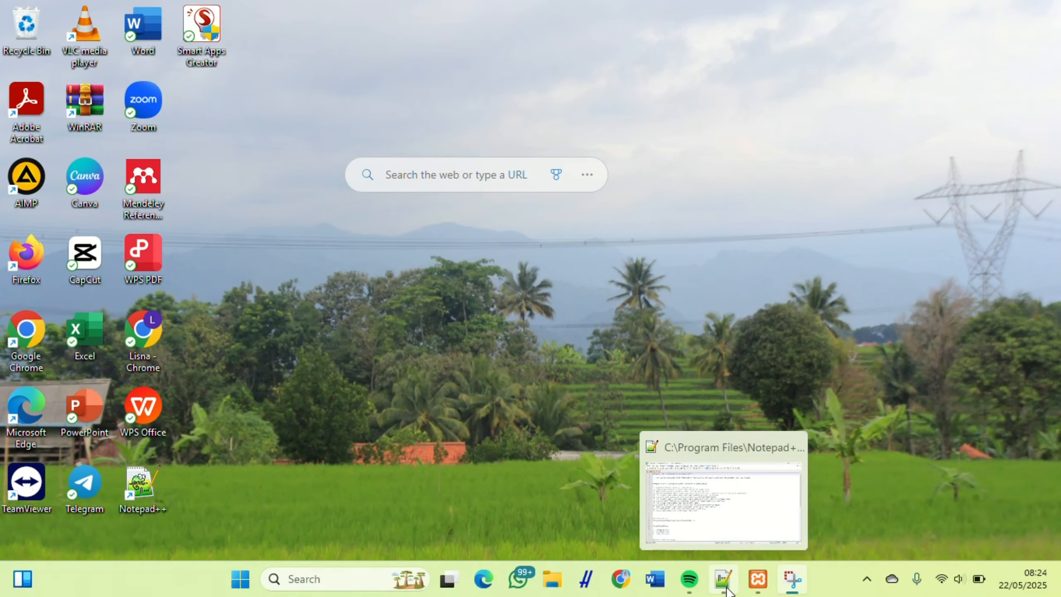
Start the Apache and MySQL servers in XAMPP Control Panel
{"action": "left_click", "coordinate": [725, 581]}
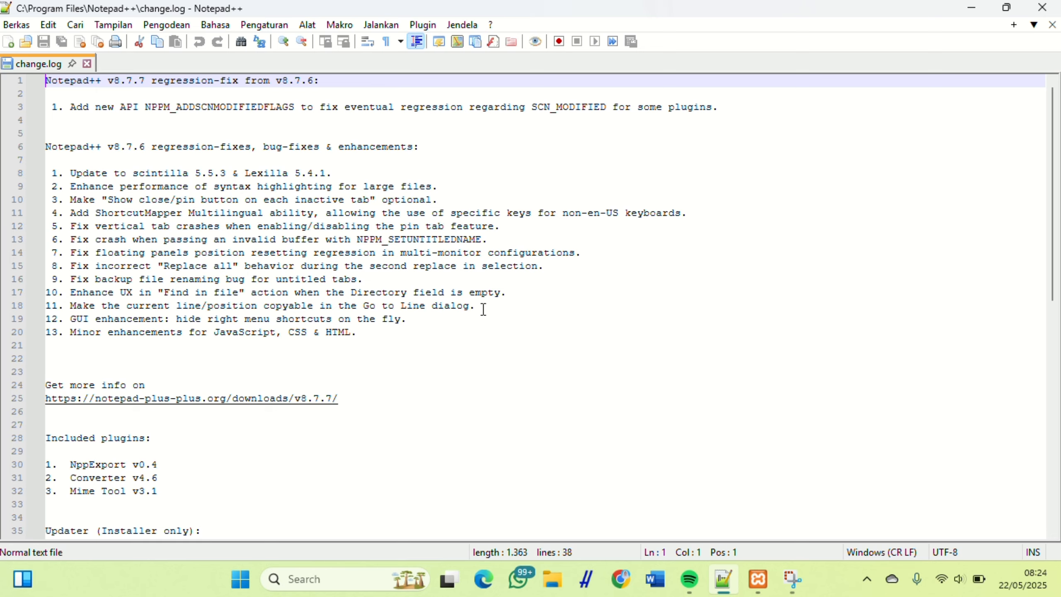
{"action": "scroll", "coordinate": [483, 310], "scroll_direction": "down", "scroll_amount": 2}
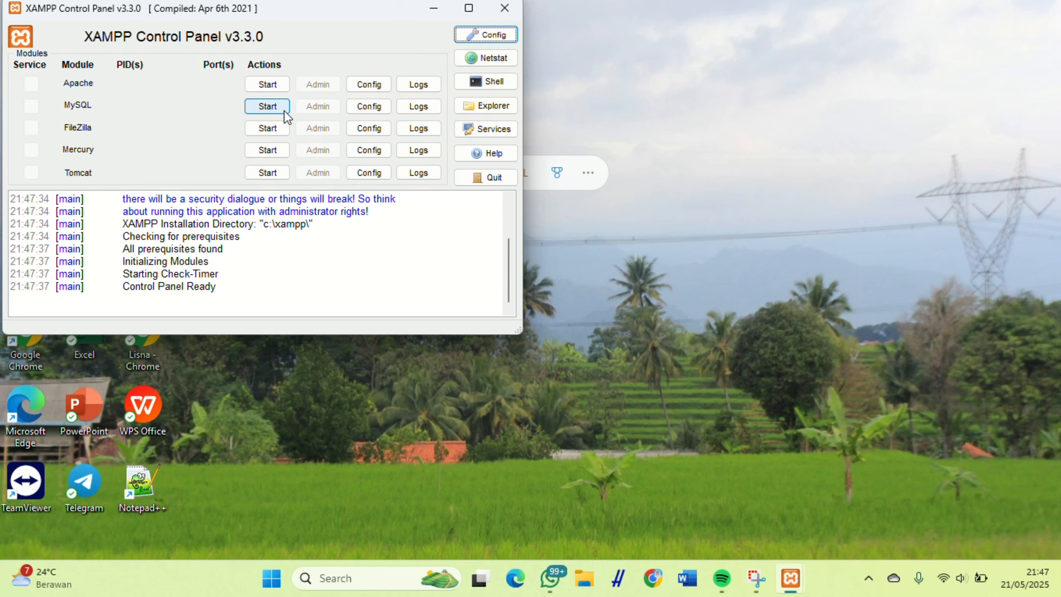
{"action": "left_click", "coordinate": [267, 85]}
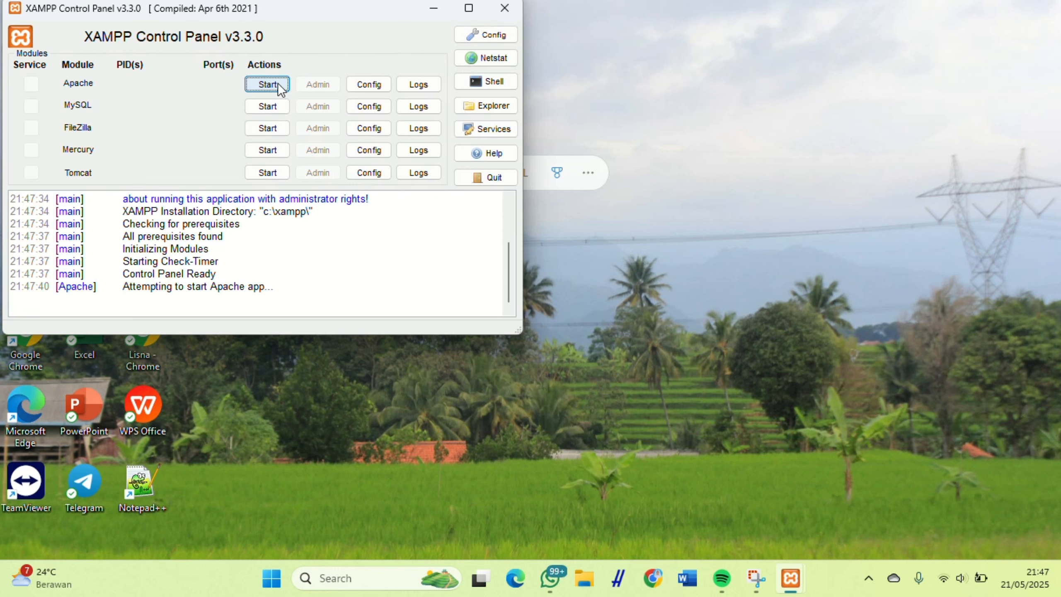
{"action": "left_click", "coordinate": [279, 107]}
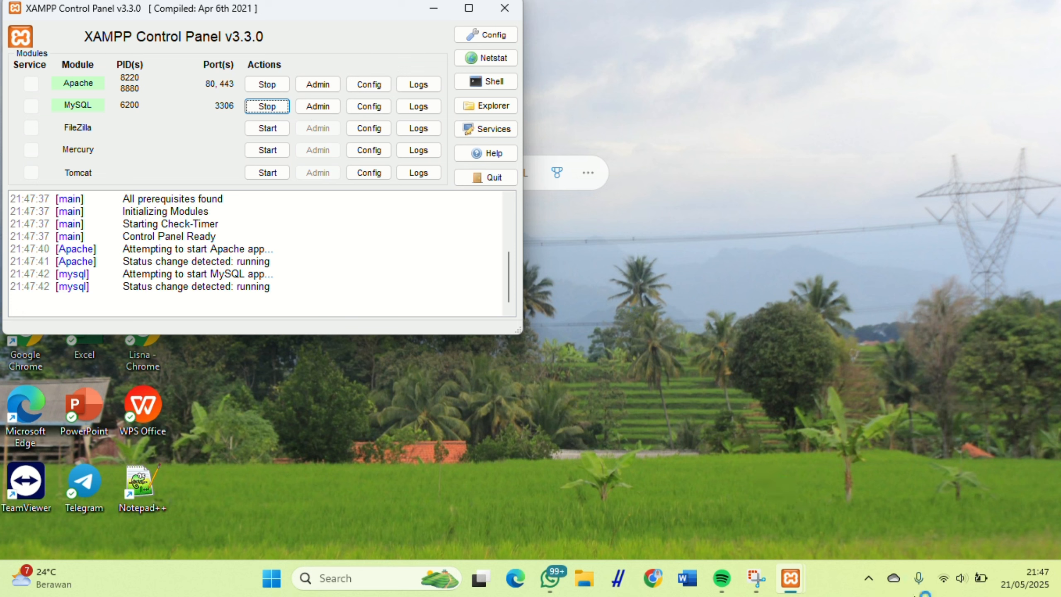
Launch a new Google Chrome window from the taskbar
{"action": "left_click", "coordinate": [942, 583]}
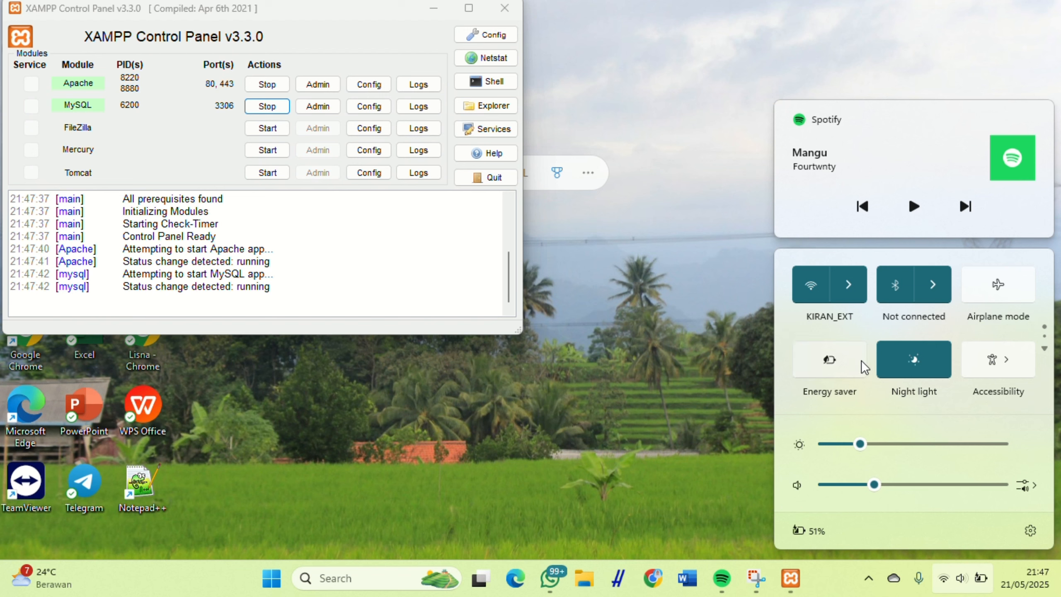
{"action": "left_click", "coordinate": [948, 578]}
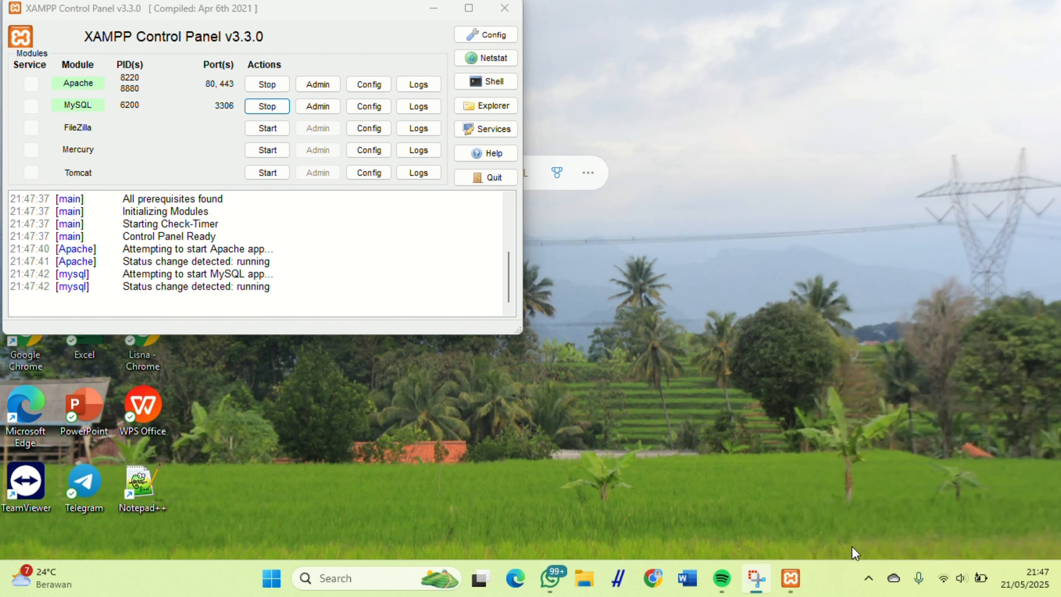
{"action": "left_click", "coordinate": [657, 585]}
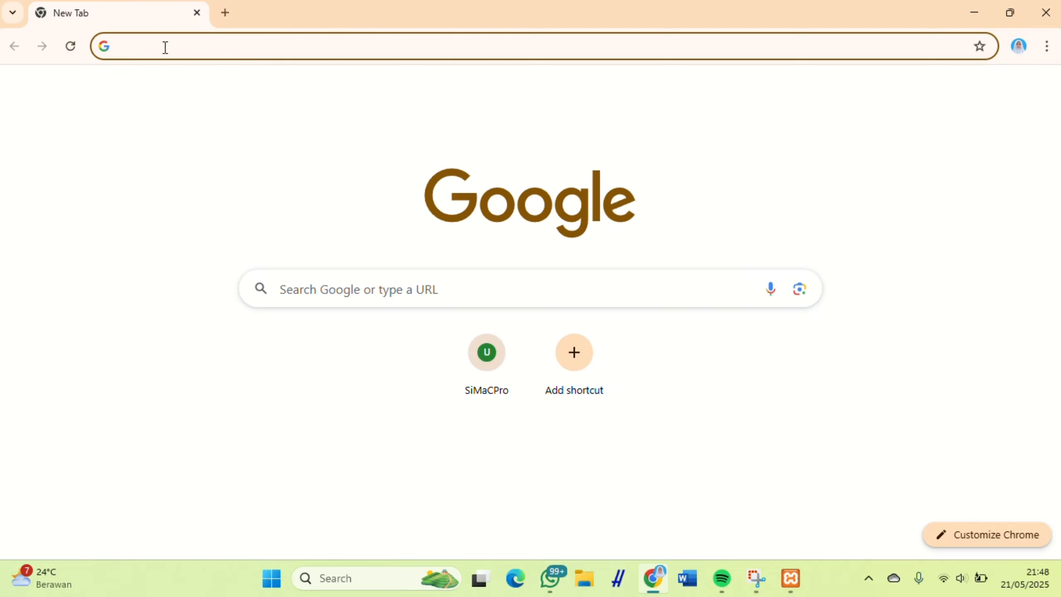
Load localhost in Chrome and follow the dashboard's phpMyAdmin link
{"action": "type", "text": "local"}
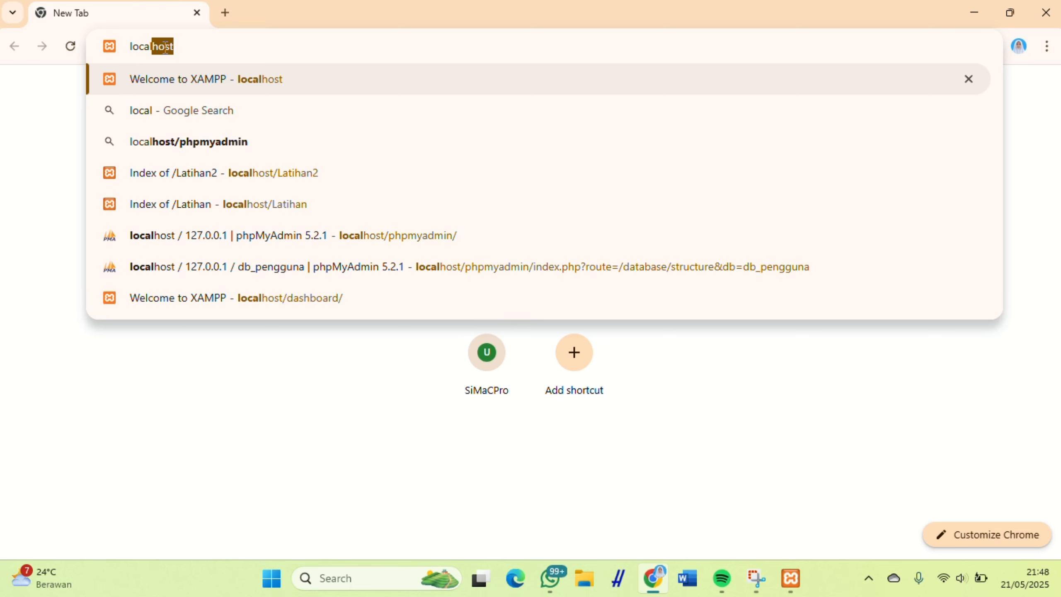
{"action": "key", "text": "Return"}
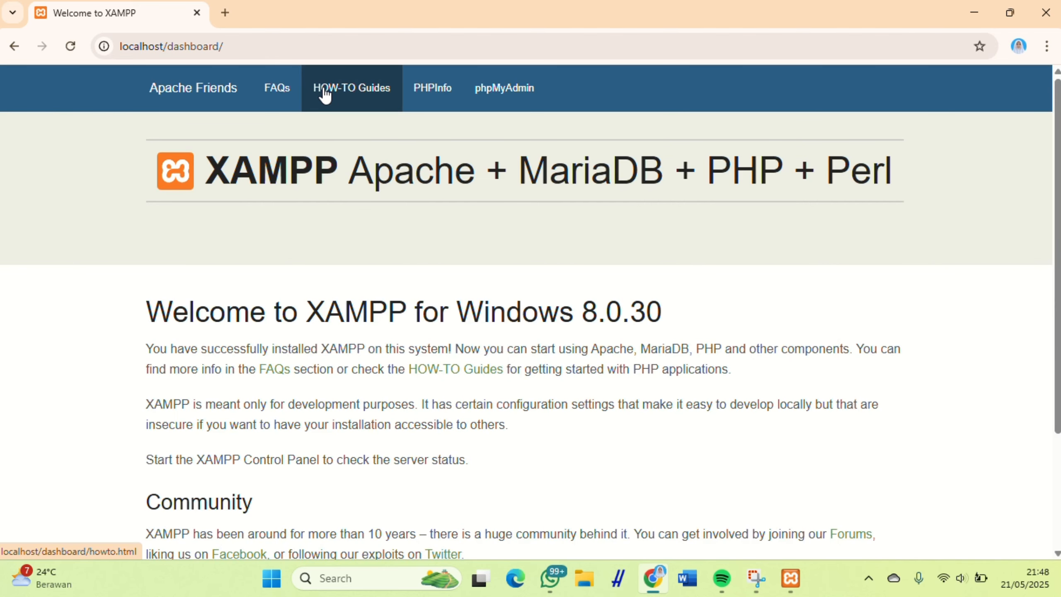
{"action": "left_click", "coordinate": [486, 93]}
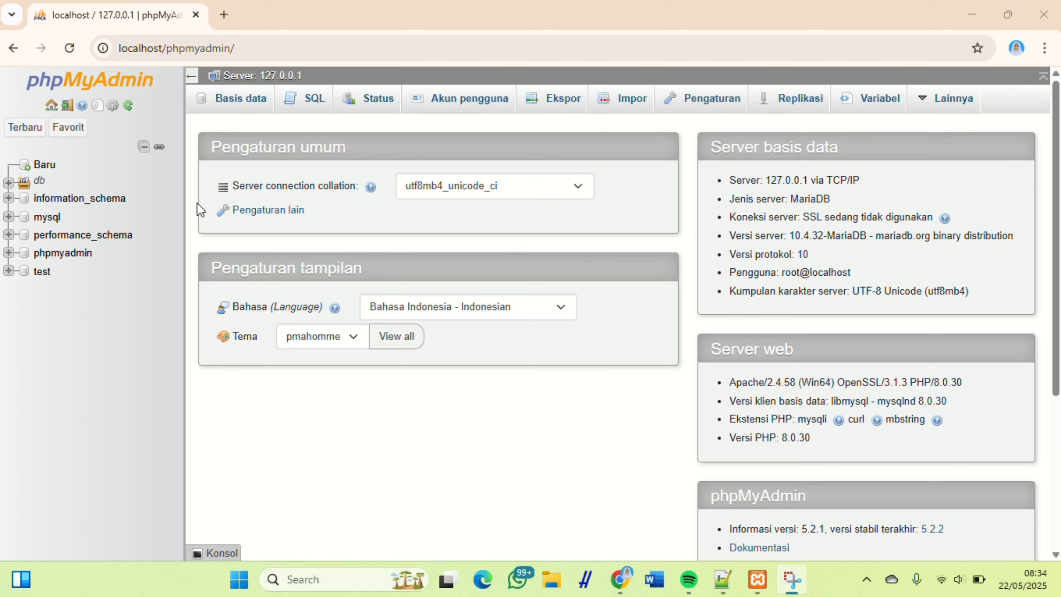
Create the database db_pengguna2 from the Baru page
{"action": "left_click", "coordinate": [43, 167]}
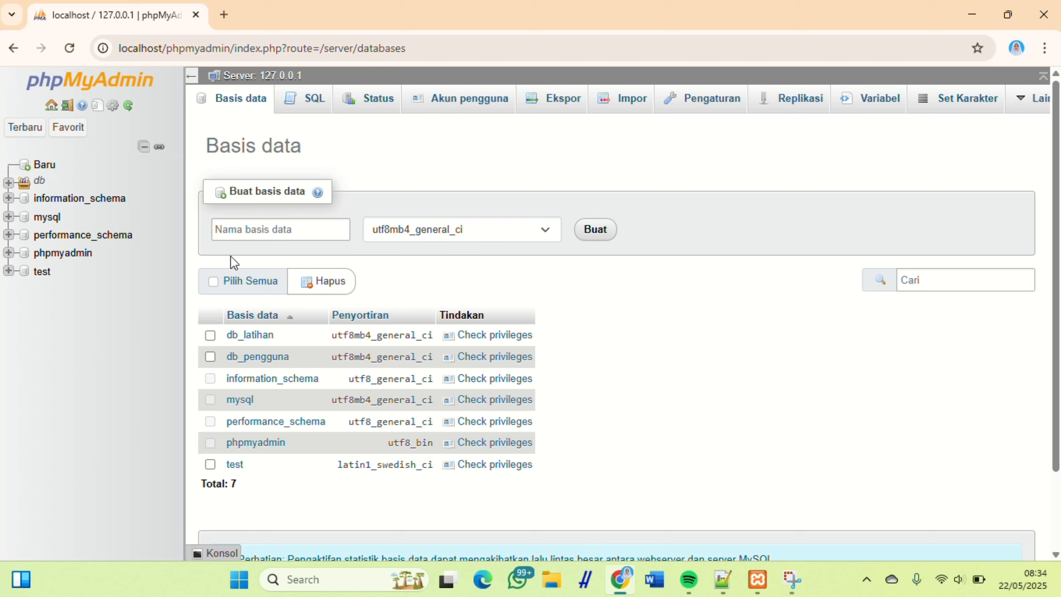
{"action": "left_click", "coordinate": [272, 230]}
{"action": "type", "text": "db_pengguna2"}
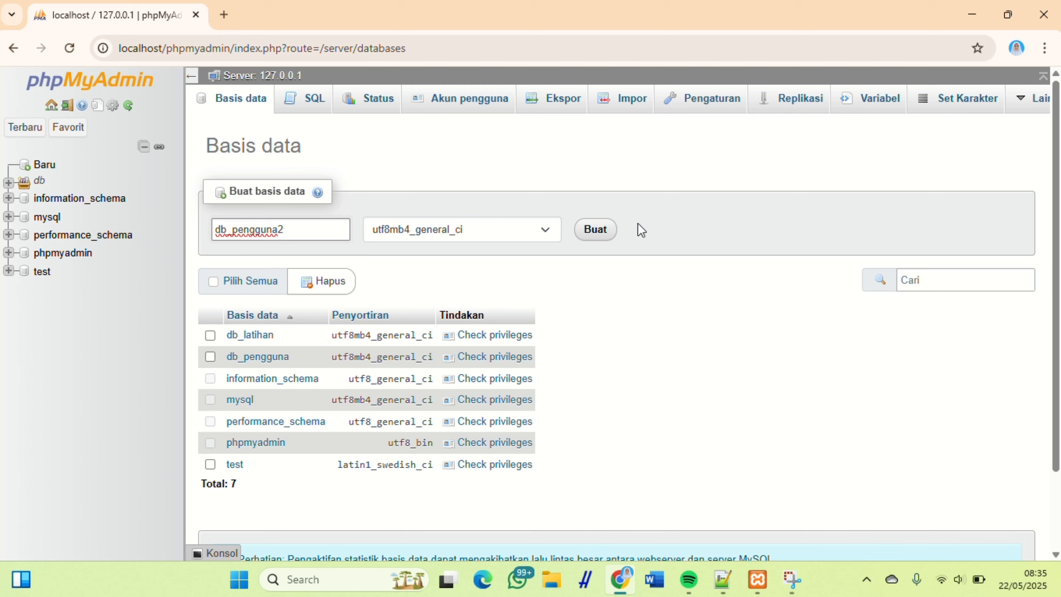
{"action": "left_click", "coordinate": [594, 230]}
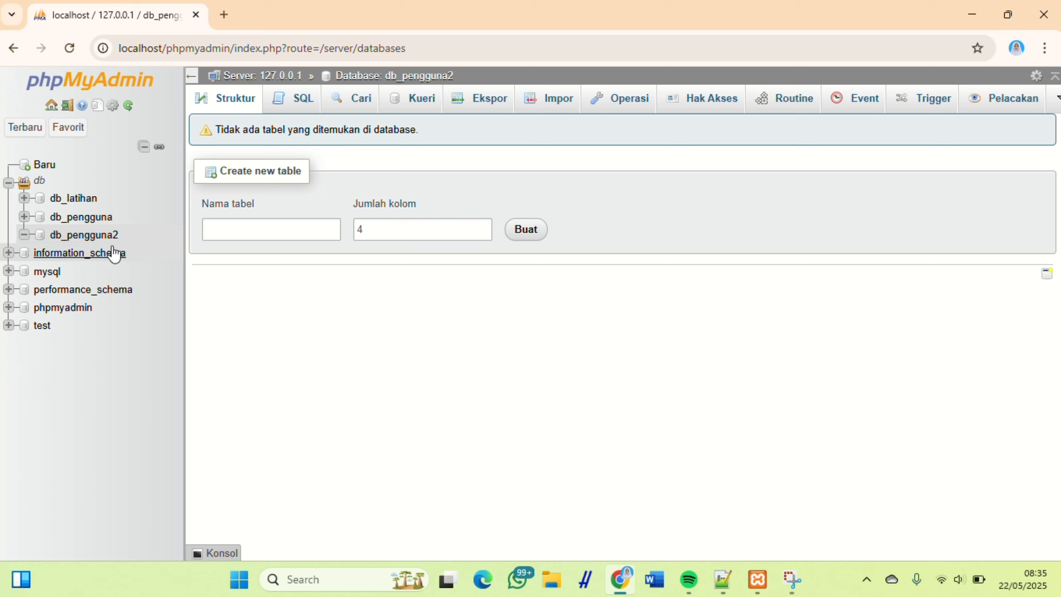
Start a new table named users with 2 columns
{"action": "left_click", "coordinate": [283, 230]}
{"action": "type", "text": "use"}
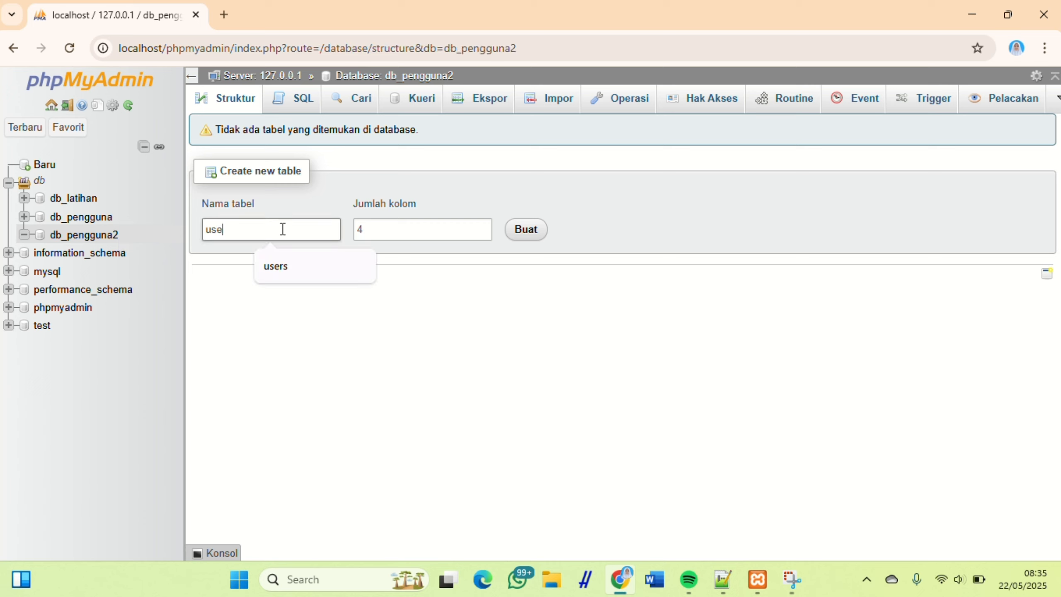
{"action": "type", "text": "rs"}
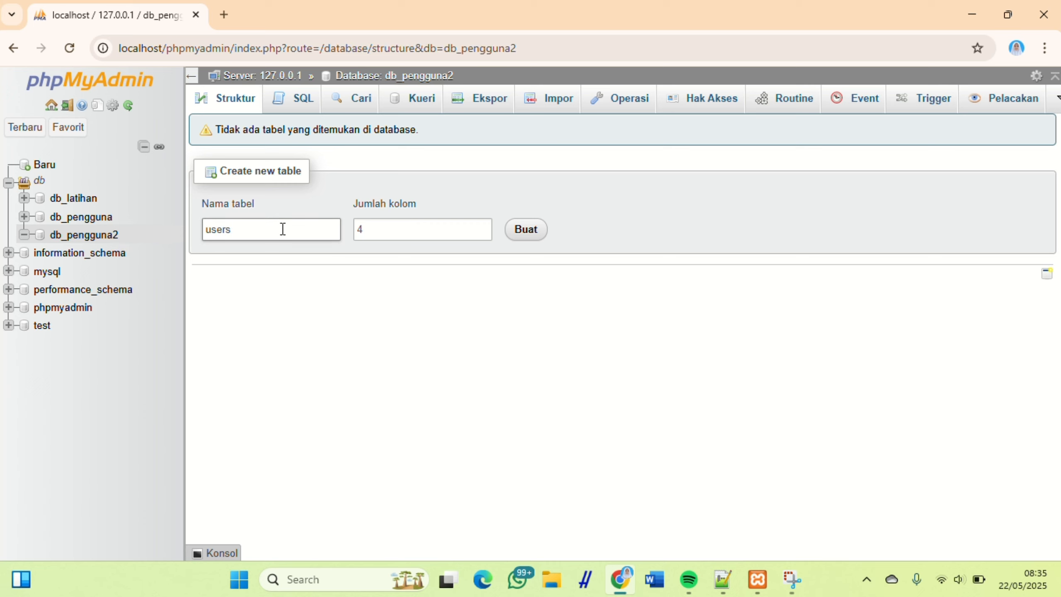
{"action": "left_click", "coordinate": [372, 236]}
{"action": "key", "text": "BackSpace"}
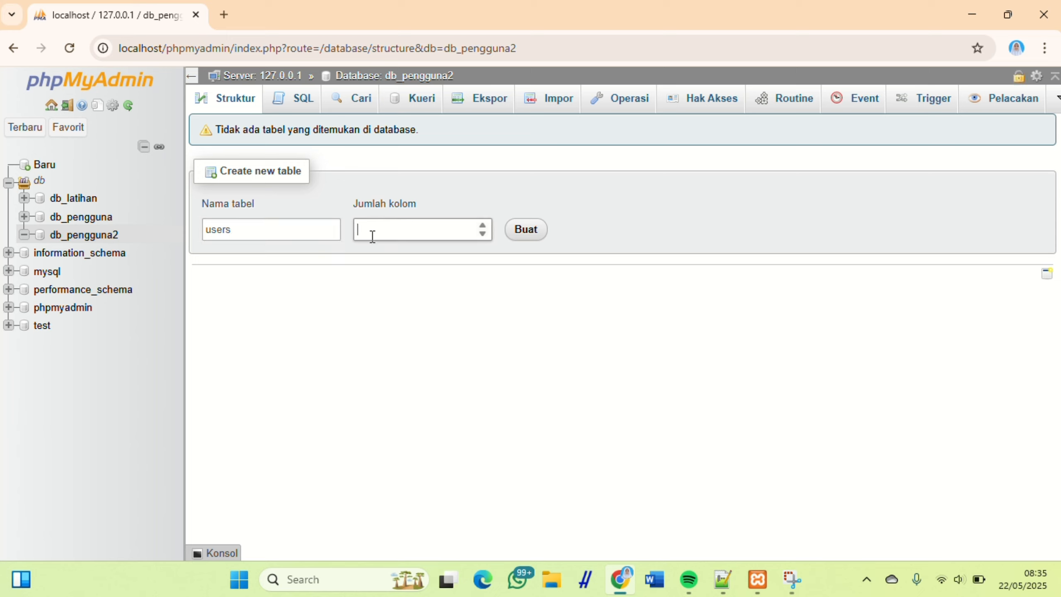
{"action": "type", "text": "2"}
{"action": "left_click", "coordinate": [525, 229]}
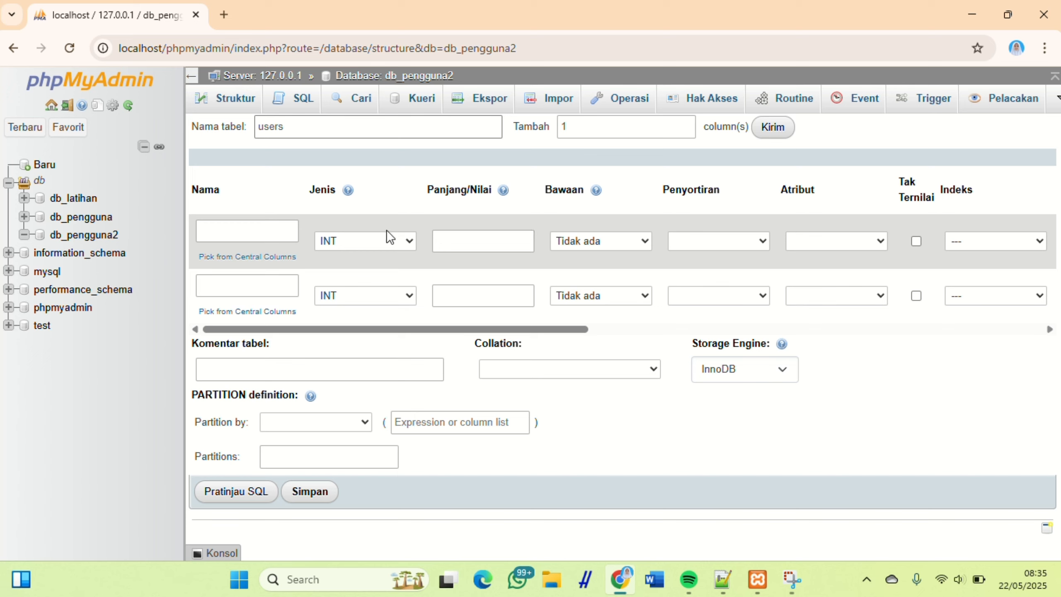
Define the first column as username, VARCHAR length 20
{"action": "left_click", "coordinate": [271, 240]}
{"action": "left_click", "coordinate": [230, 237]}
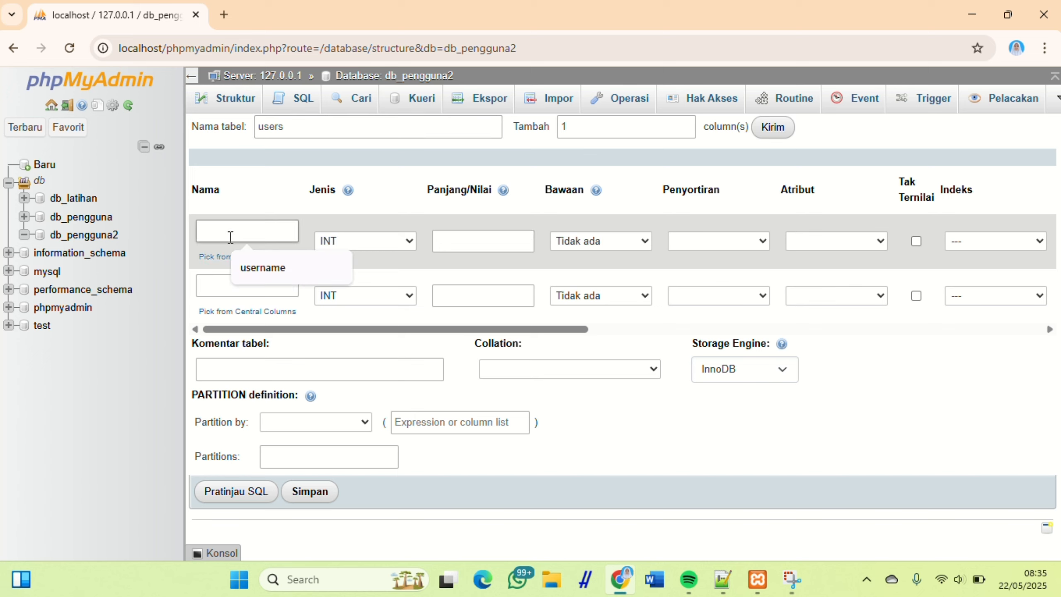
{"action": "type", "text": "username"}
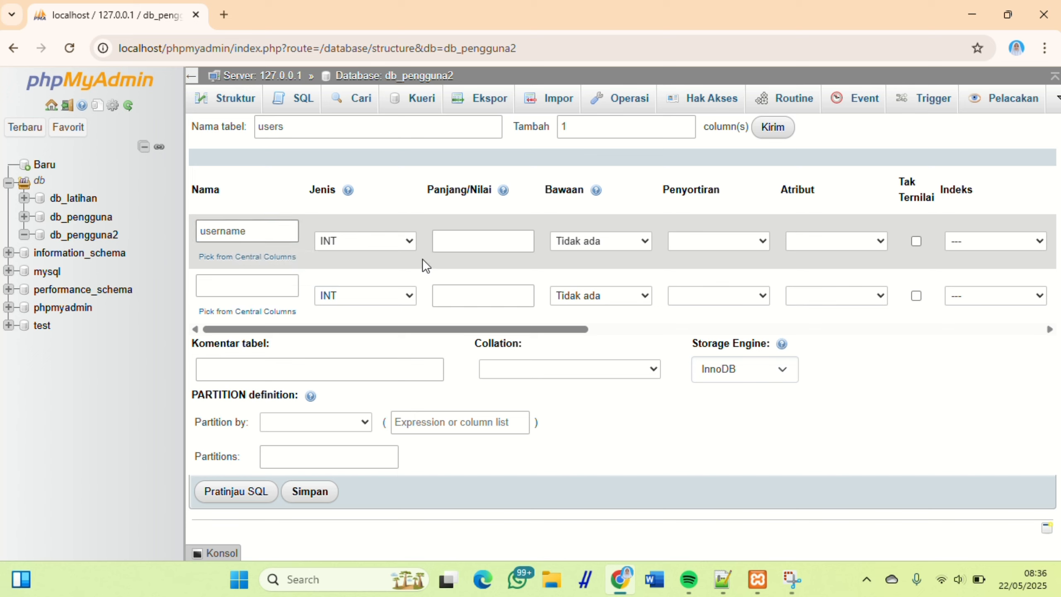
{"action": "left_click", "coordinate": [409, 241]}
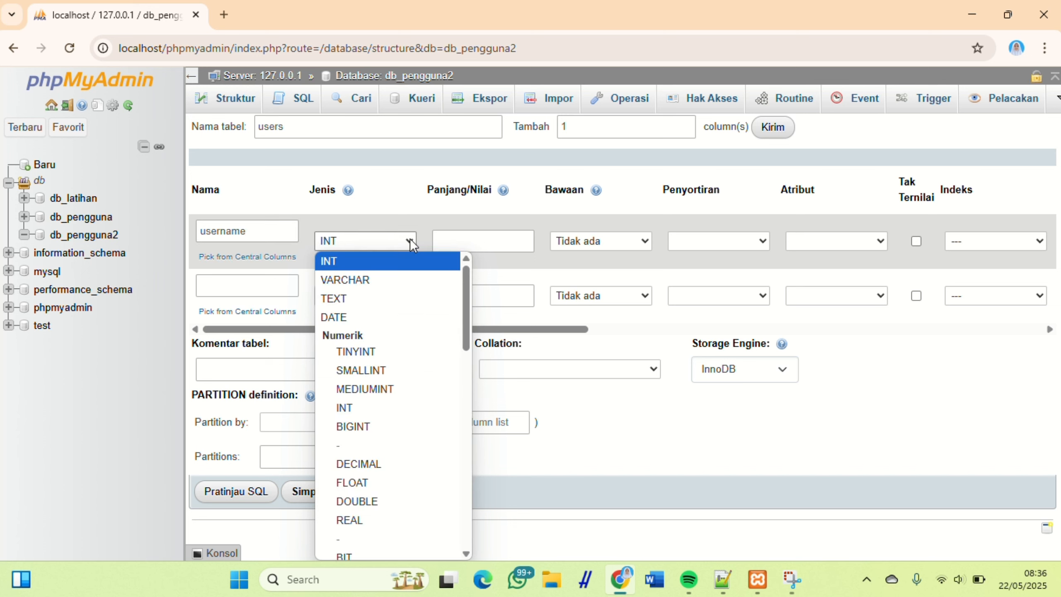
{"action": "left_click", "coordinate": [390, 272]}
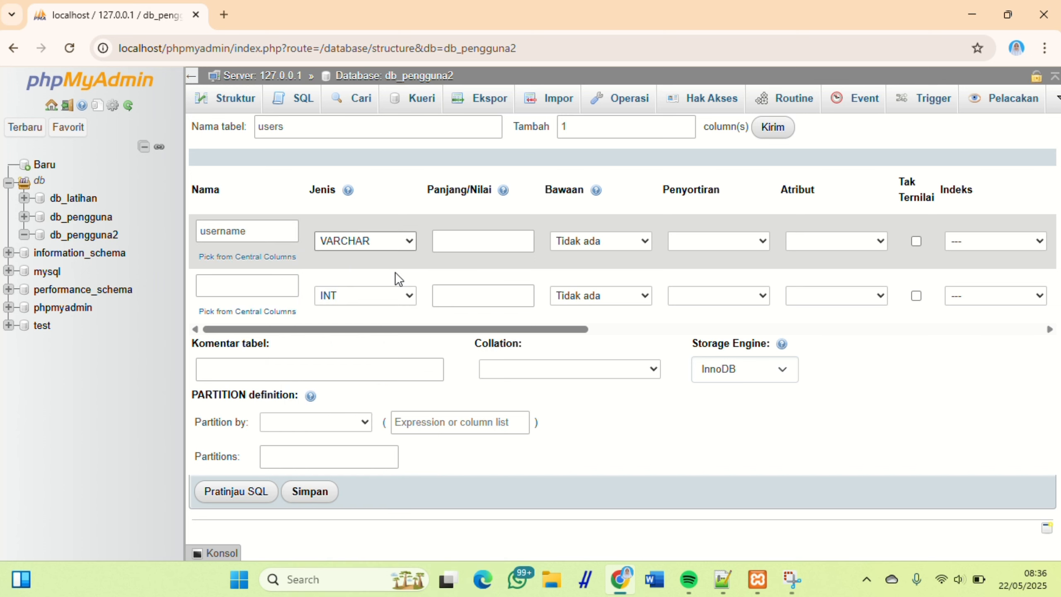
{"action": "left_click", "coordinate": [476, 238]}
{"action": "type", "text": "20"}
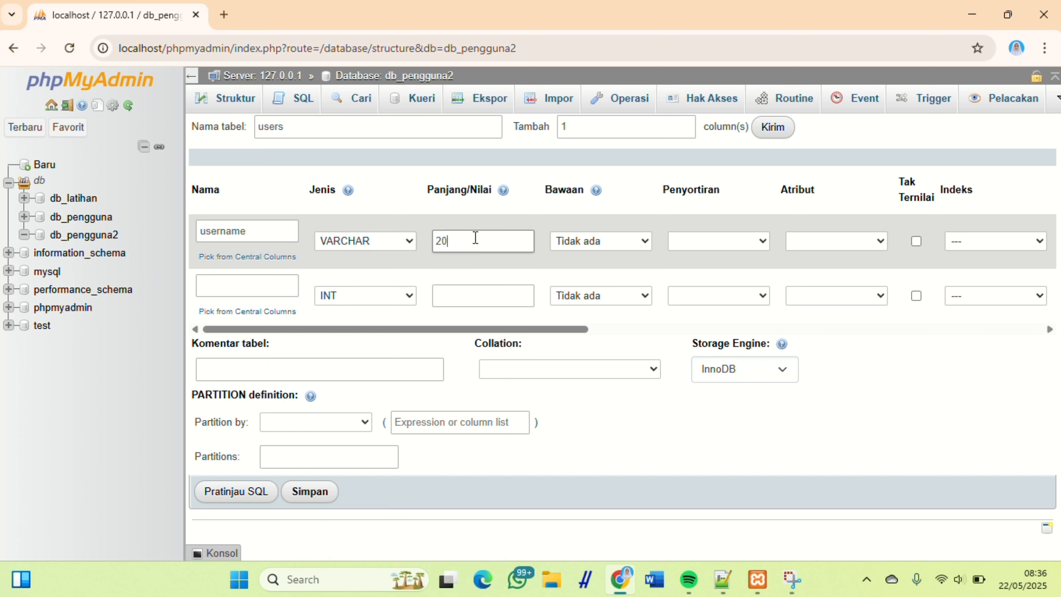
Define the second column as password, VARCHAR length 6, and save the table
{"action": "left_click", "coordinate": [224, 289]}
{"action": "left_click", "coordinate": [225, 290]}
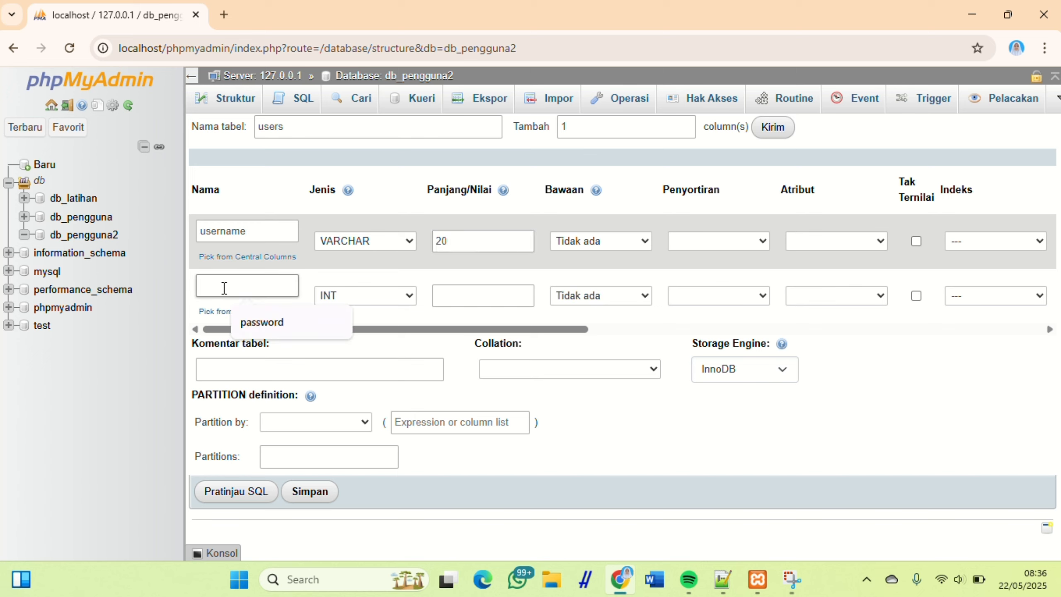
{"action": "type", "text": "password"}
{"action": "left_click", "coordinate": [408, 296]}
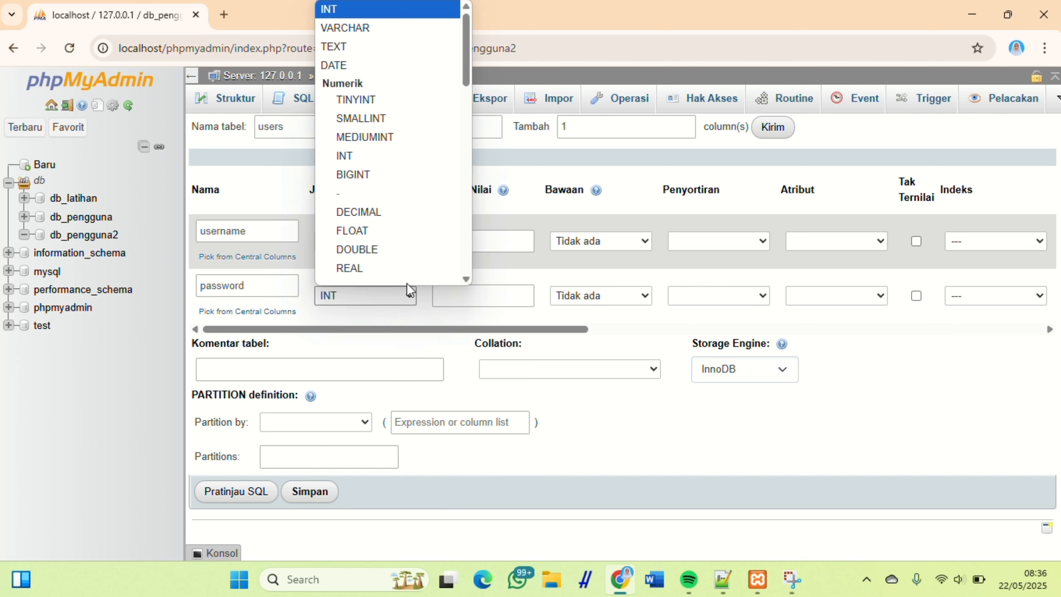
{"action": "left_click", "coordinate": [362, 28]}
{"action": "left_click", "coordinate": [469, 300]}
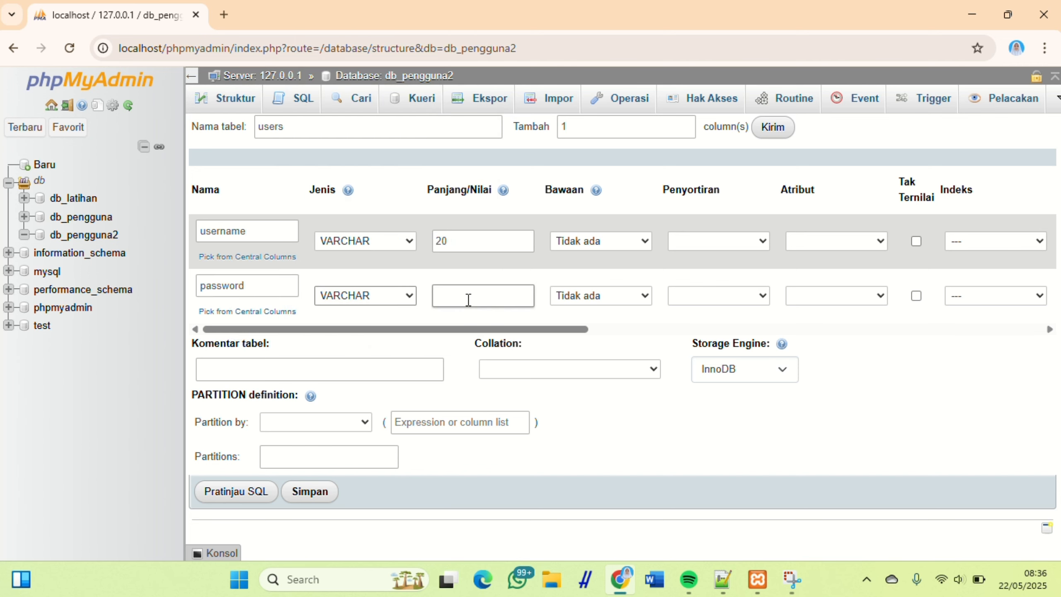
{"action": "type", "text": "6"}
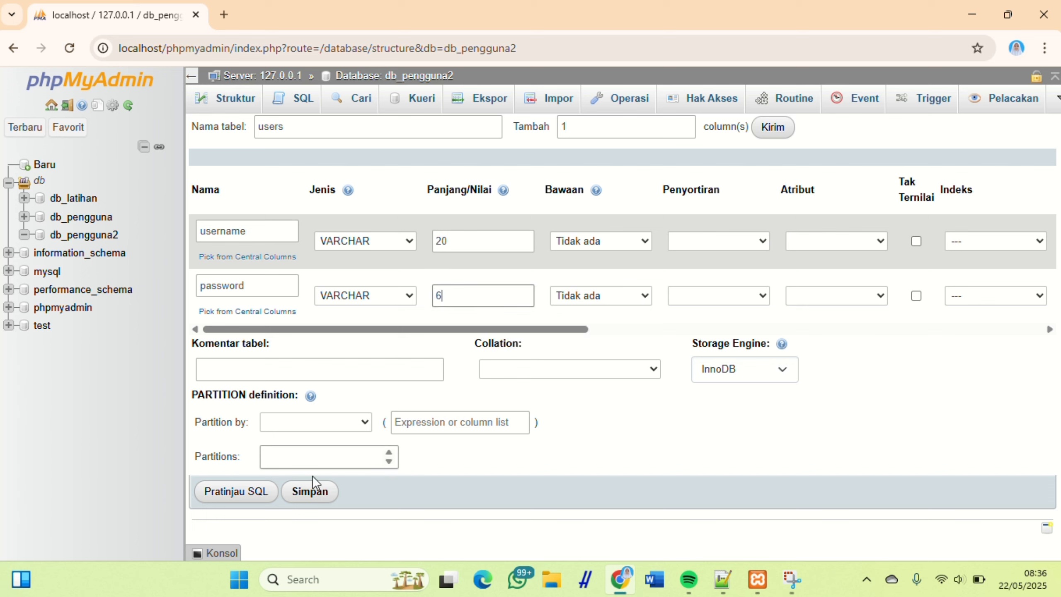
{"action": "left_click", "coordinate": [311, 493]}
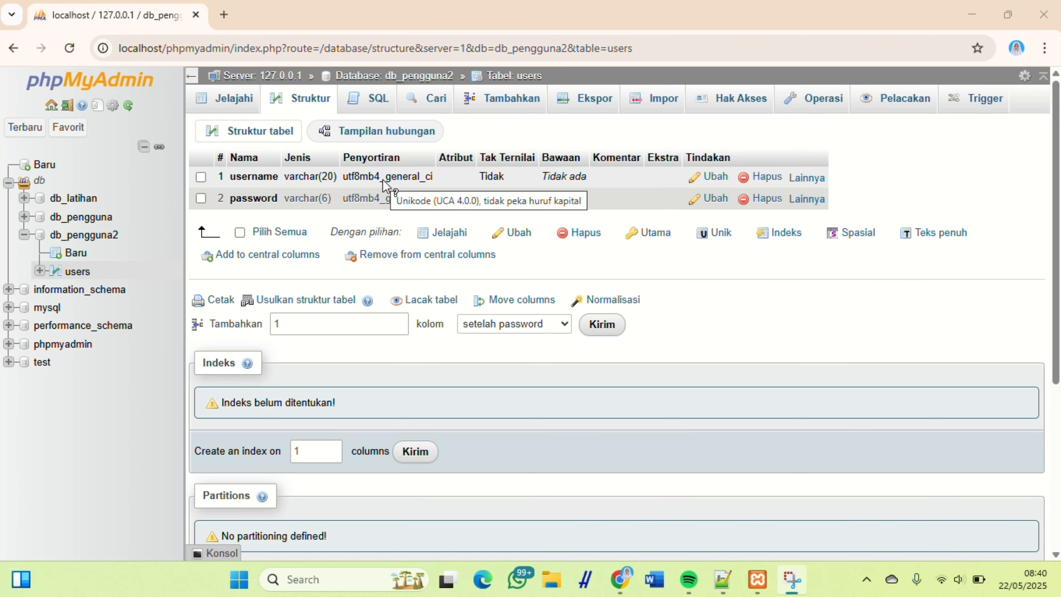
Browse the empty users table and open its Tambahkan insert form
{"action": "left_click", "coordinate": [78, 271]}
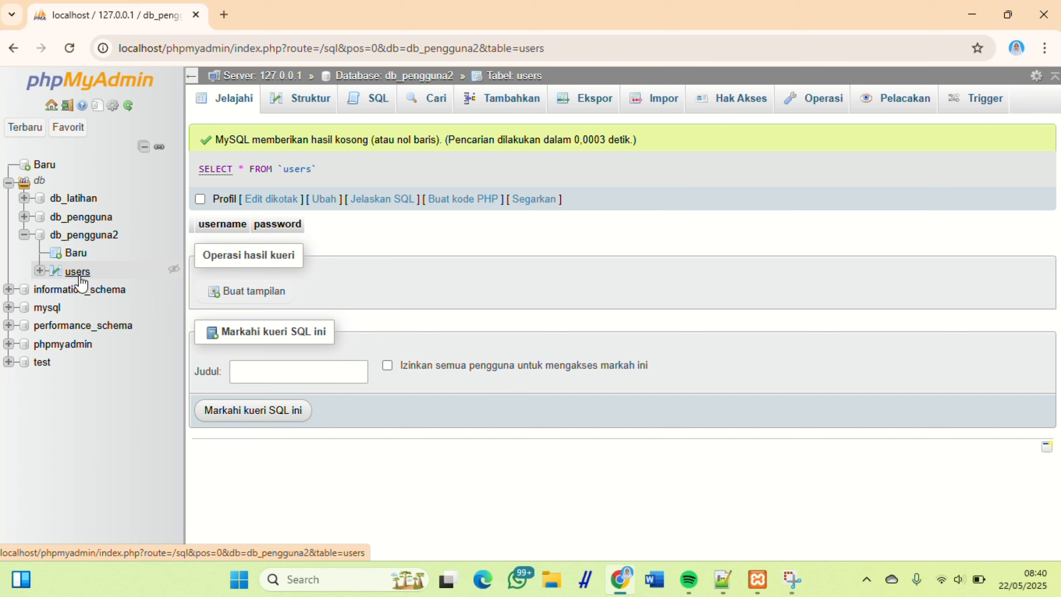
{"action": "left_click", "coordinate": [506, 103]}
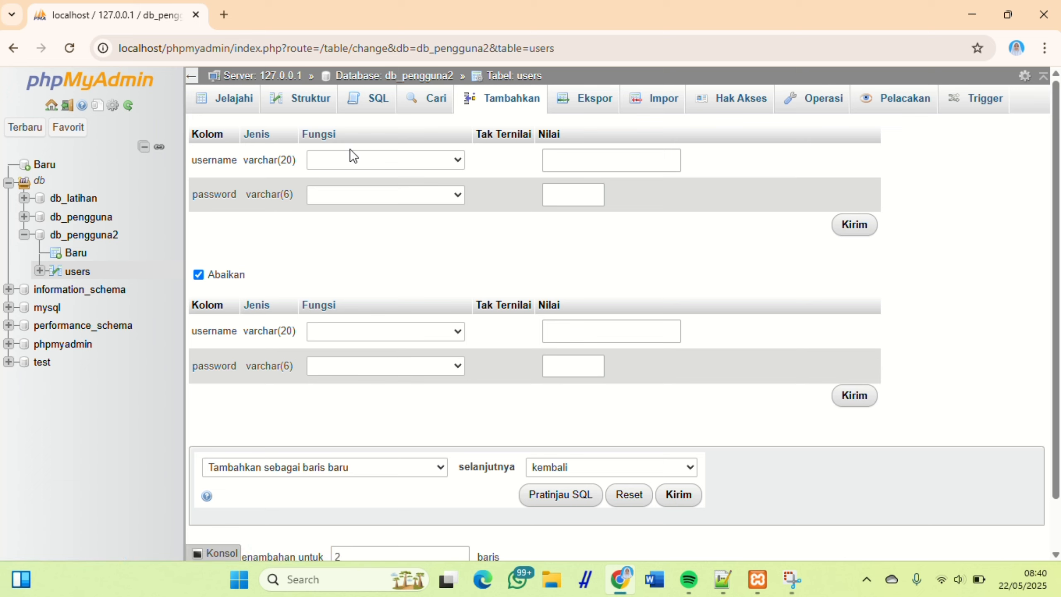
Insert a users row with username admin and its password, then start a blank Notepad++ document
{"action": "left_click", "coordinate": [577, 160]}
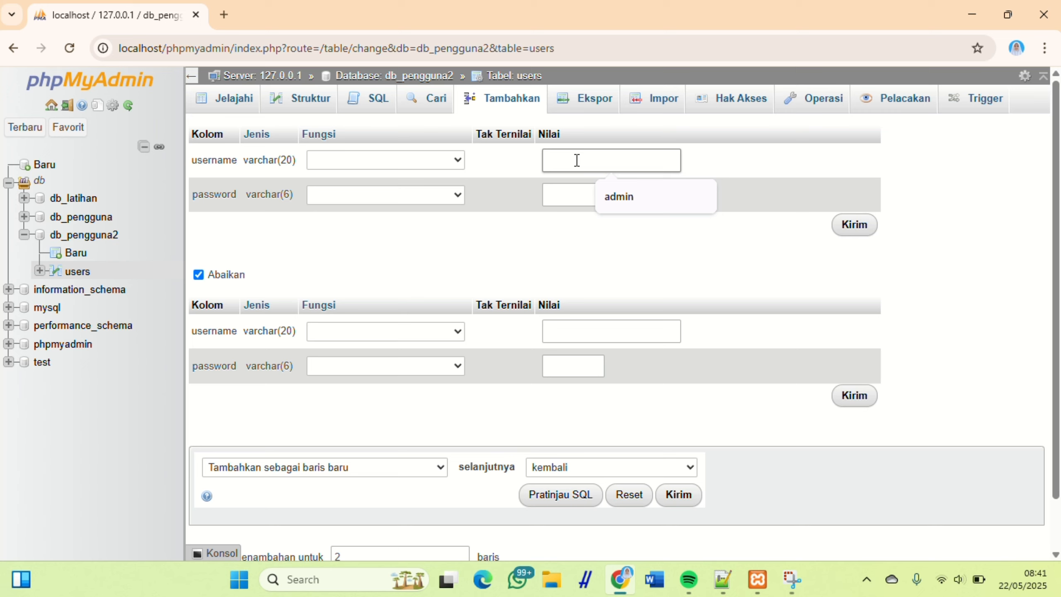
{"action": "type", "text": "admin"}
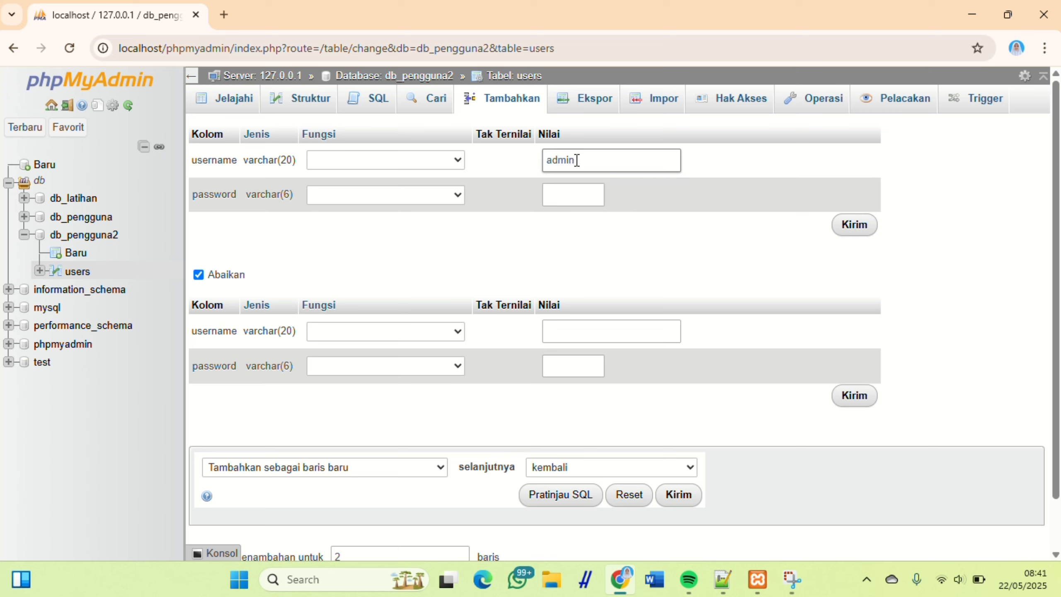
{"action": "left_click", "coordinate": [571, 197]}
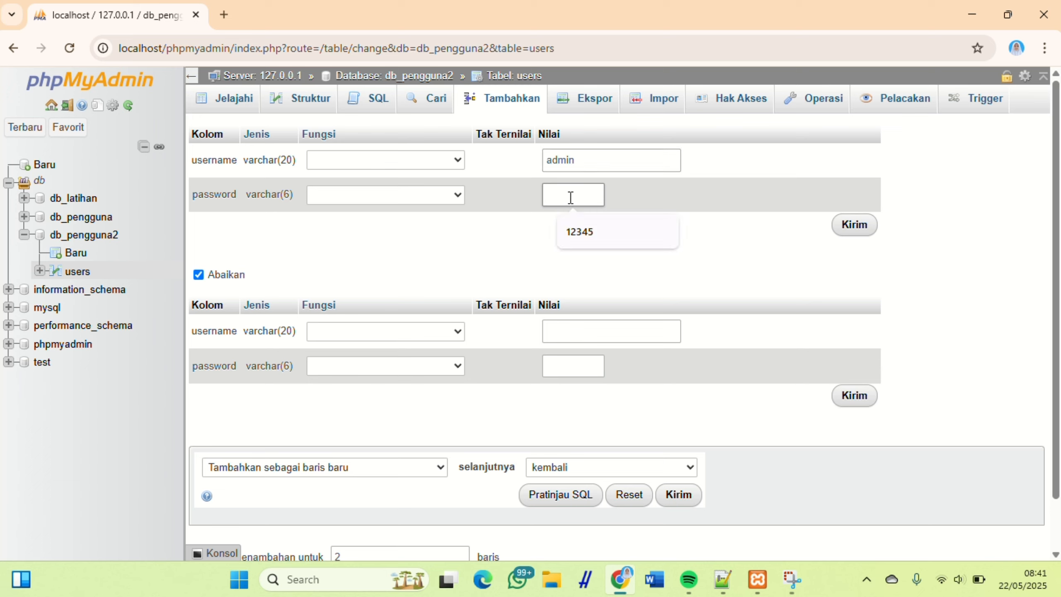
{"action": "type", "text": "abcde"}
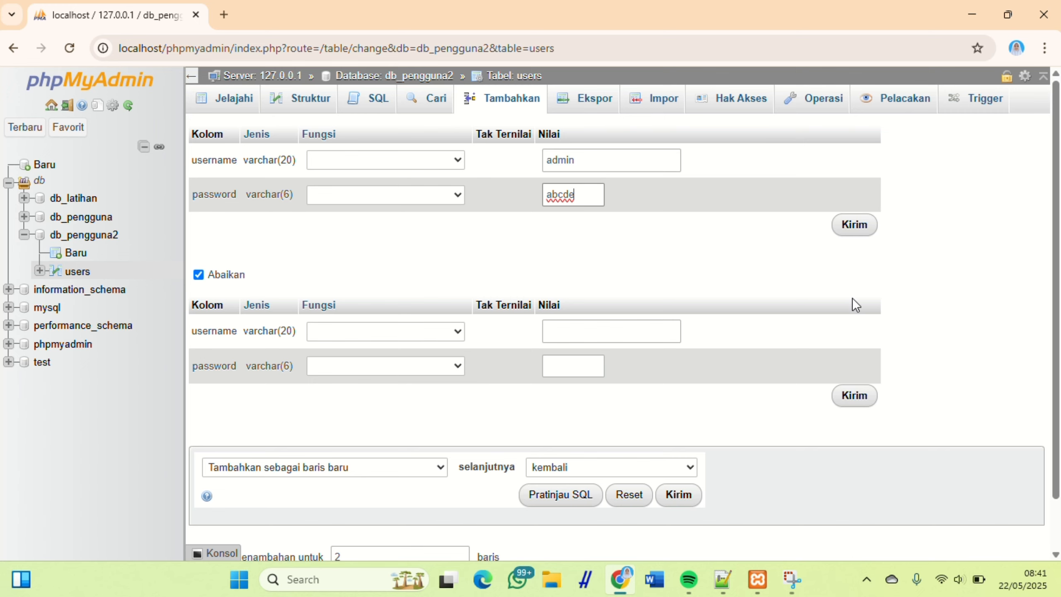
{"action": "scroll", "coordinate": [853, 297], "scroll_direction": "down", "scroll_amount": 1}
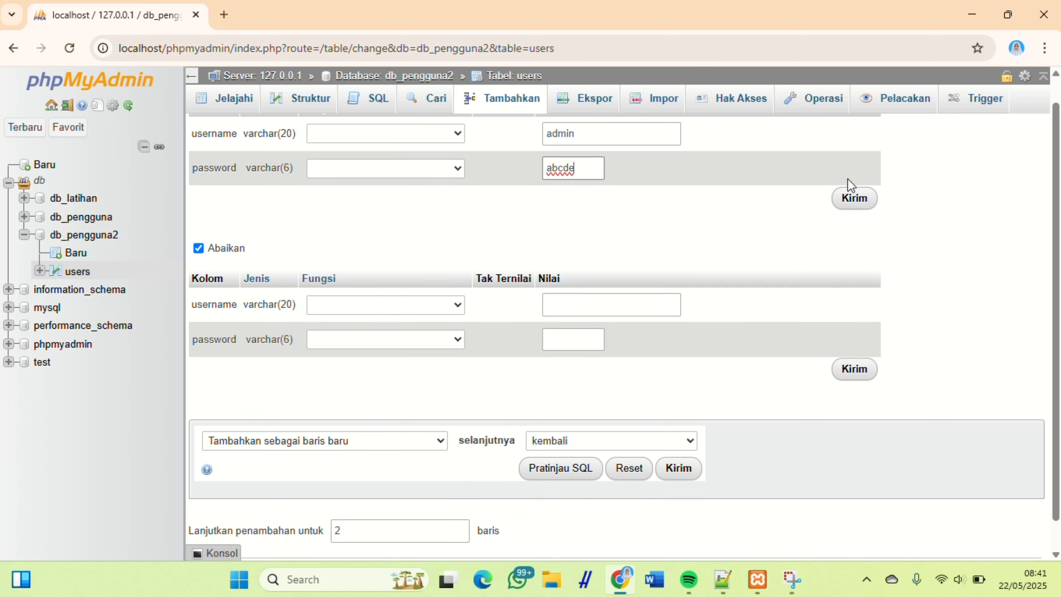
{"action": "left_click", "coordinate": [855, 199]}
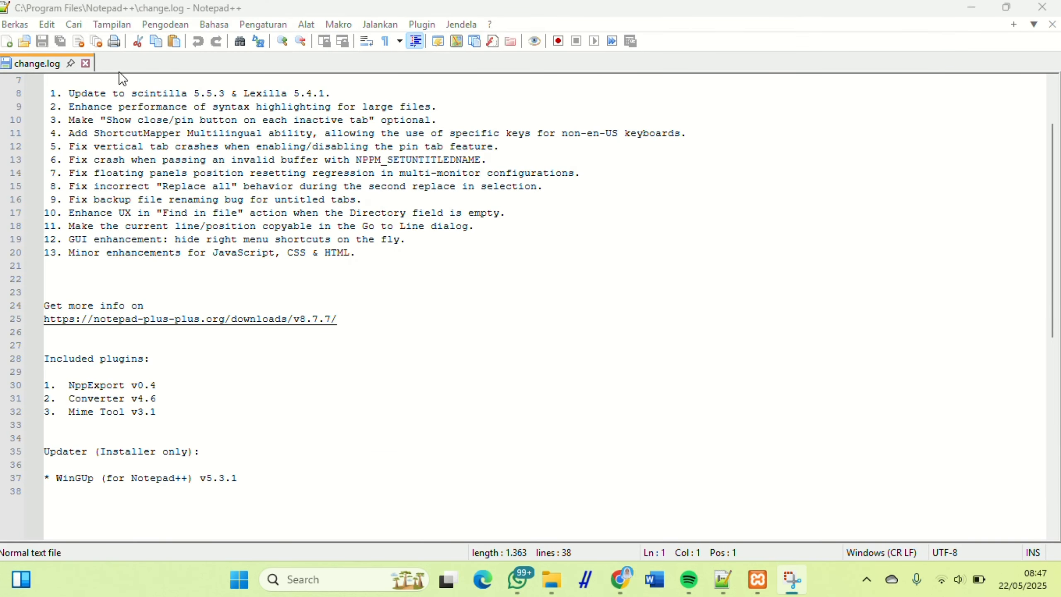
{"action": "left_click", "coordinate": [7, 42]}
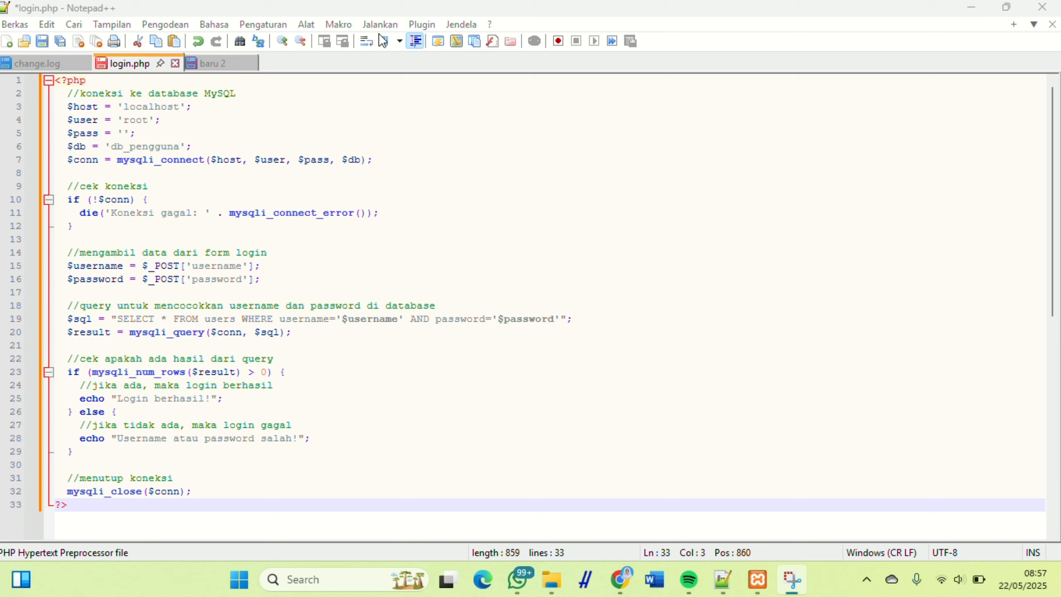
Save the PHP code as login.php in C:\xampp\htdocs\Latihan
{"action": "left_click", "coordinate": [17, 26]}
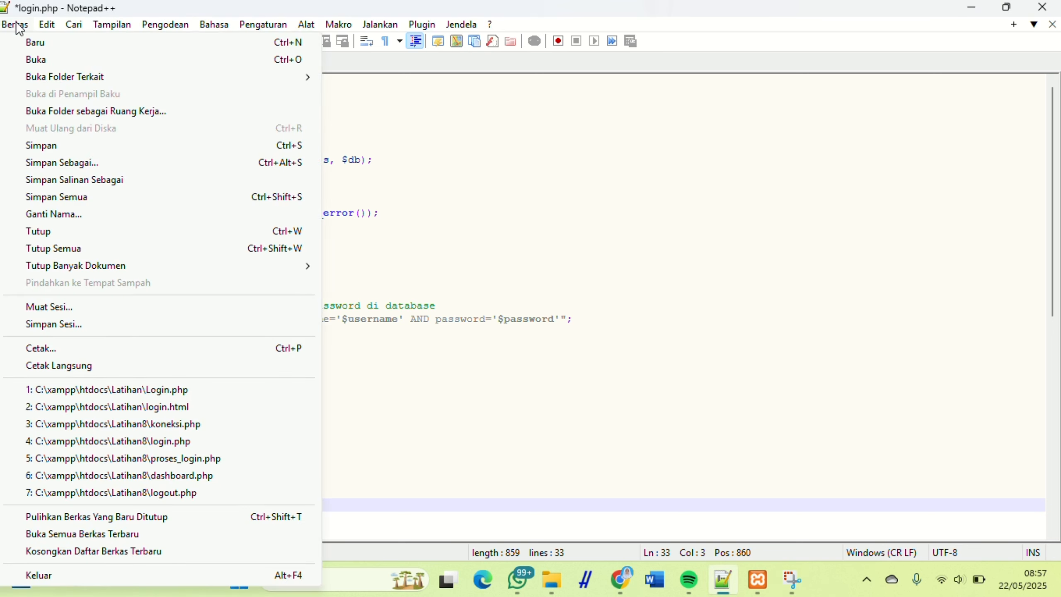
{"action": "left_click", "coordinate": [63, 161]}
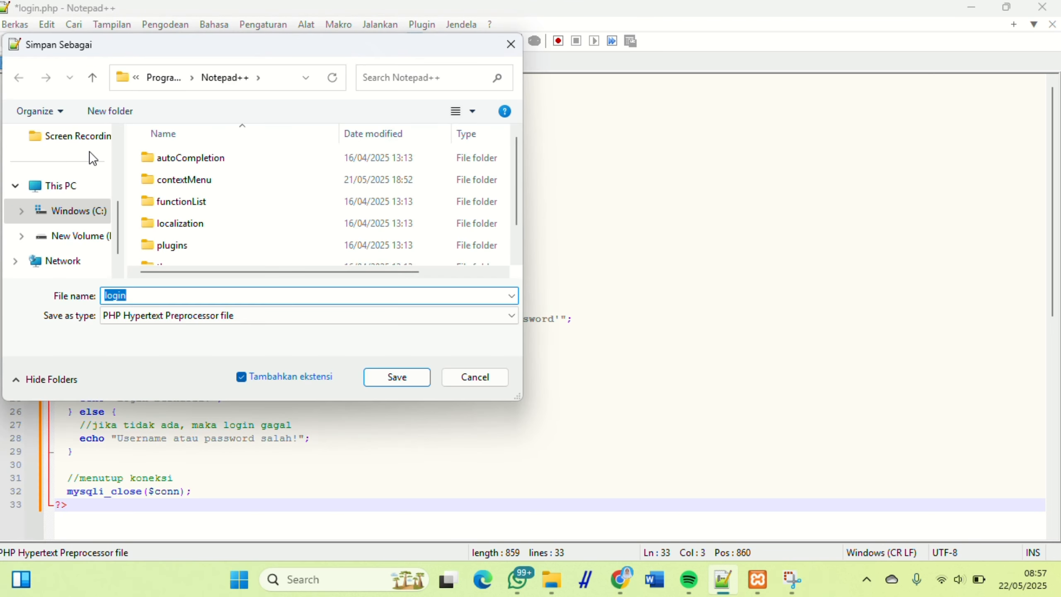
{"action": "scroll", "coordinate": [89, 157], "scroll_direction": "down", "scroll_amount": 5}
{"action": "left_click", "coordinate": [71, 251]}
{"action": "left_click", "coordinate": [76, 195]}
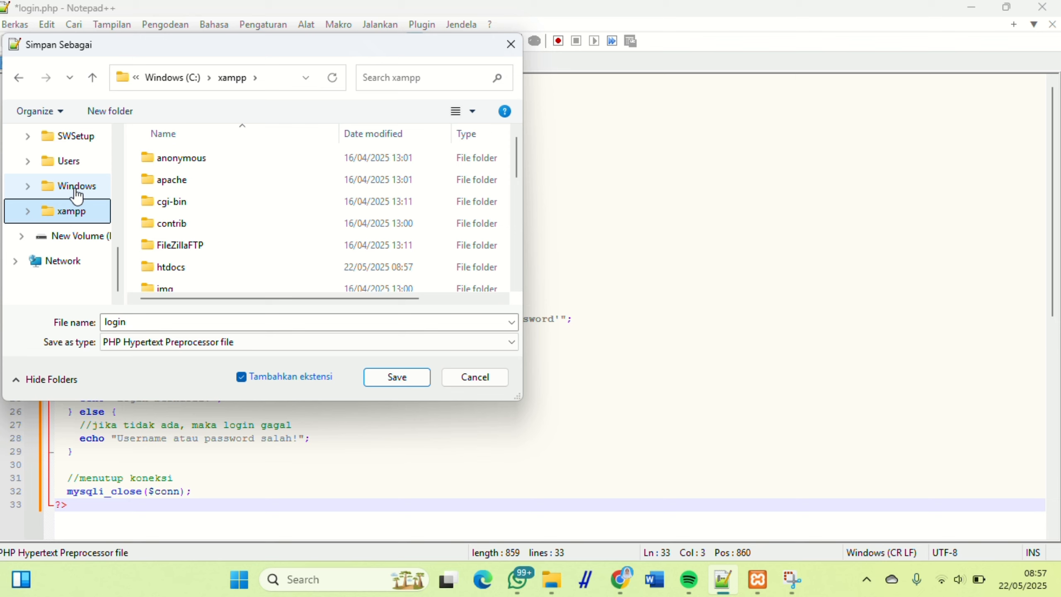
{"action": "left_click", "coordinate": [169, 274]}
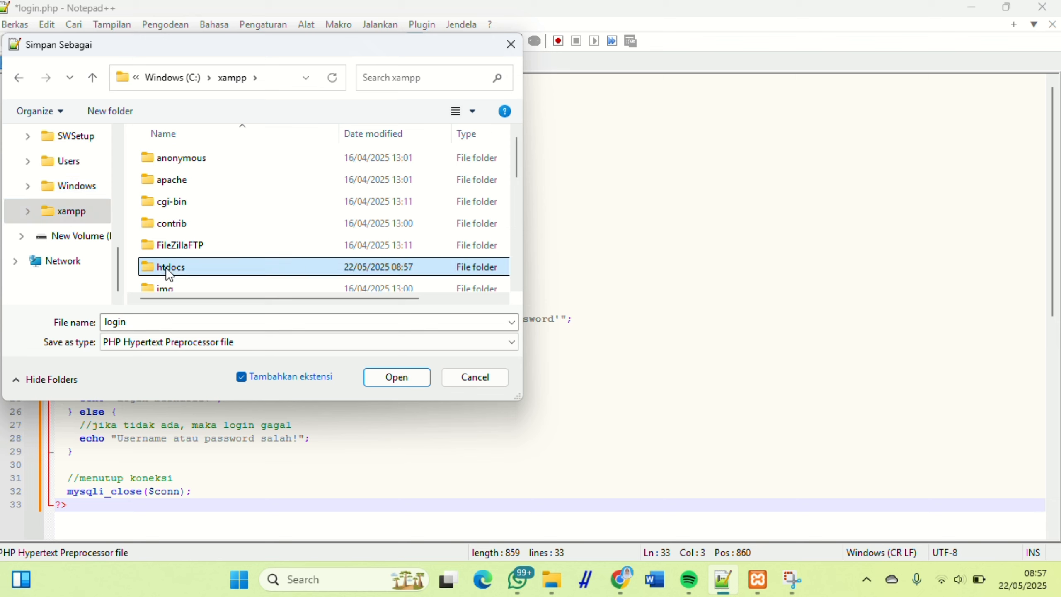
{"action": "double_click", "coordinate": [169, 274]}
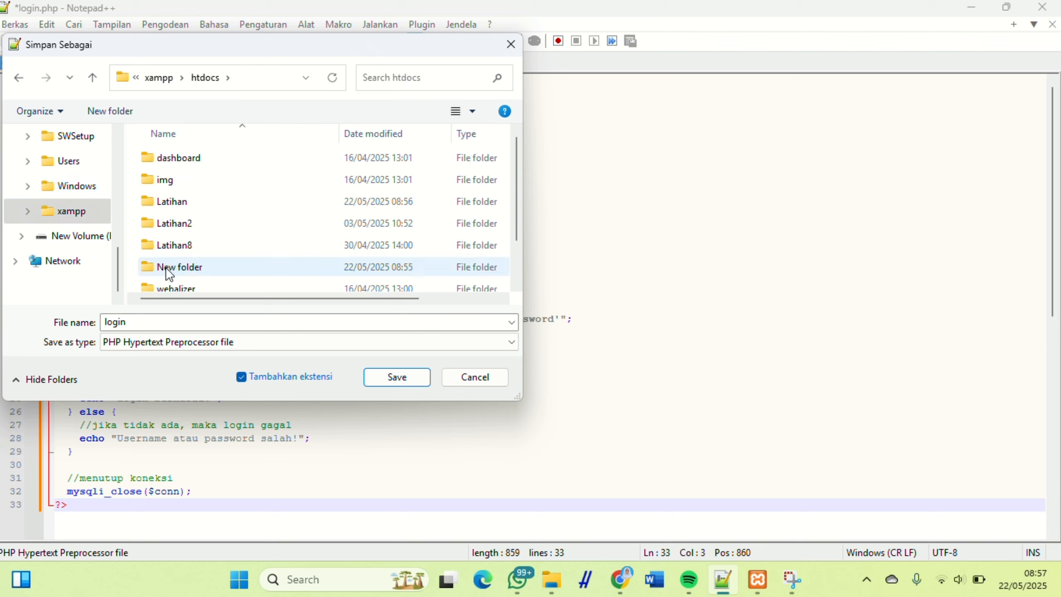
{"action": "left_click", "coordinate": [195, 198]}
{"action": "double_click", "coordinate": [195, 197]}
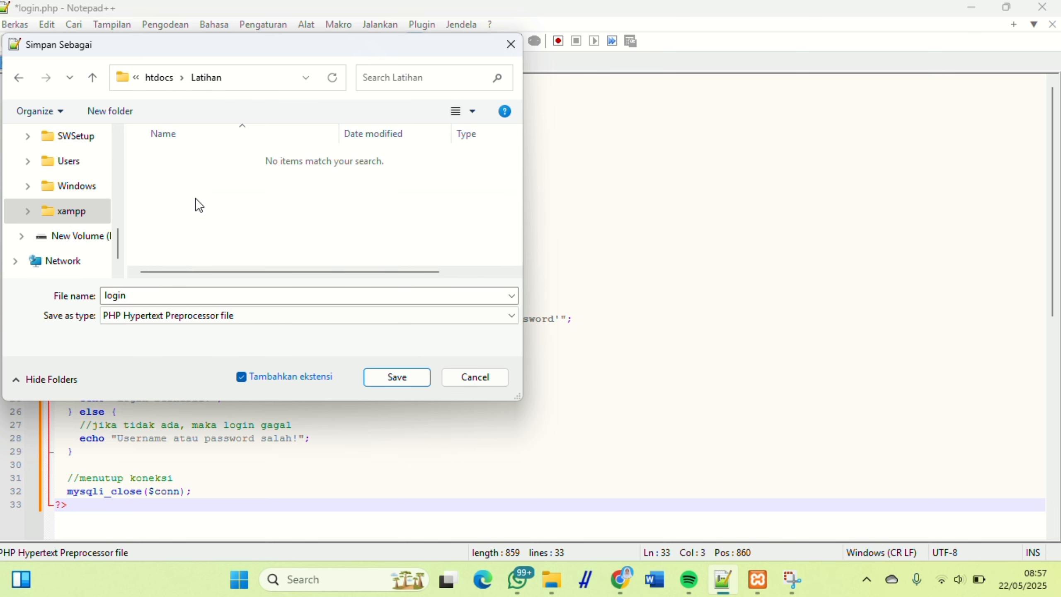
{"action": "left_click", "coordinate": [391, 375]}
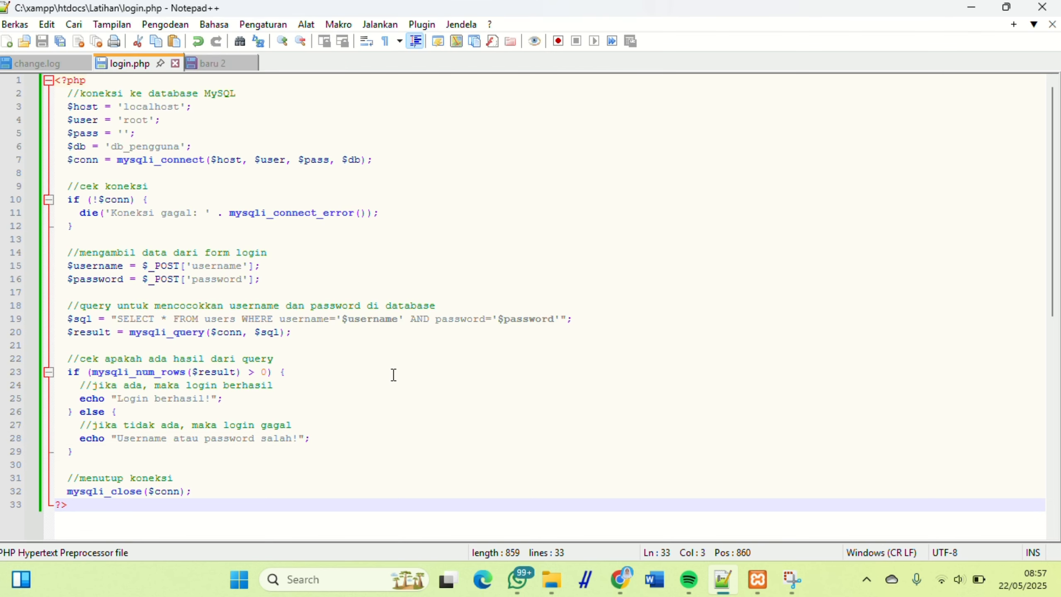
Rename the untitled HTML form document to login.html
{"action": "left_click", "coordinate": [219, 64]}
{"action": "right_click", "coordinate": [219, 65]}
{"action": "left_click", "coordinate": [280, 172]}
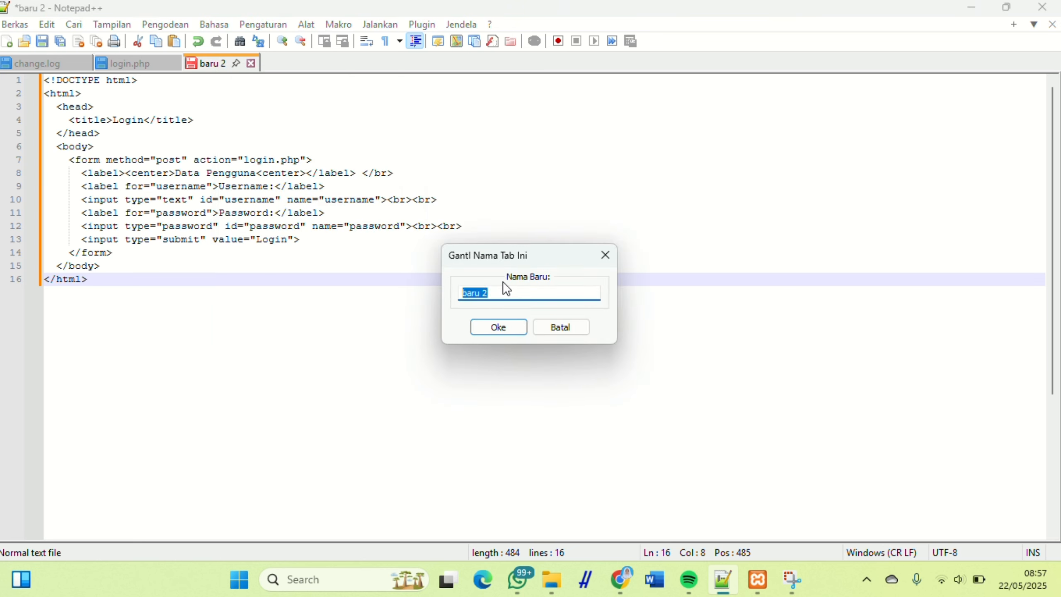
{"action": "type", "text": "login.html"}
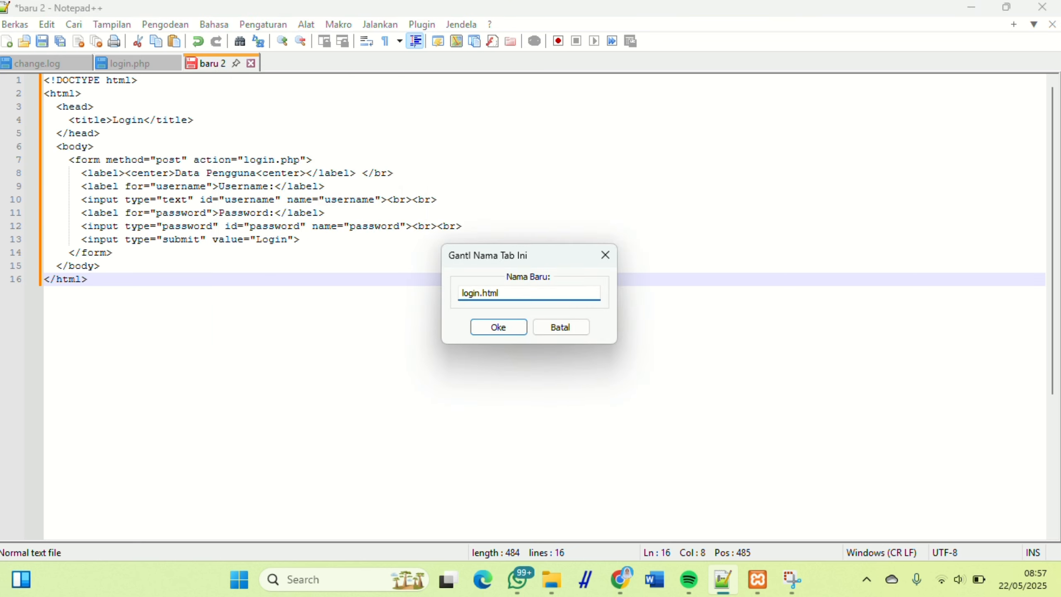
{"action": "left_click", "coordinate": [507, 330]}
Save login.html into the C:\xampp\htdocs\Latihan folder
{"action": "left_click", "coordinate": [33, 26]}
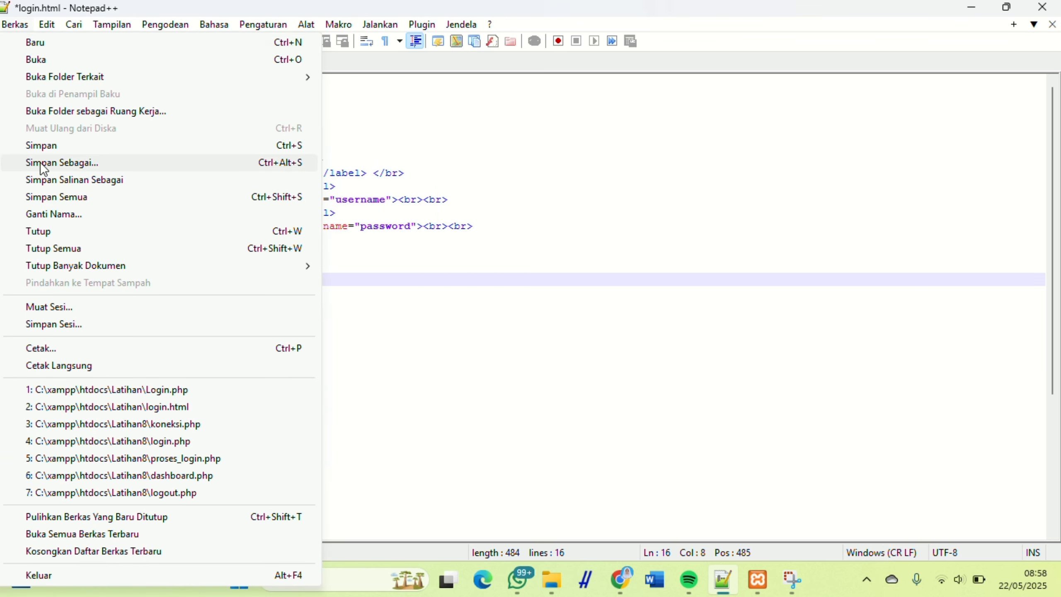
{"action": "left_click", "coordinate": [63, 163]}
{"action": "left_click", "coordinate": [21, 211]}
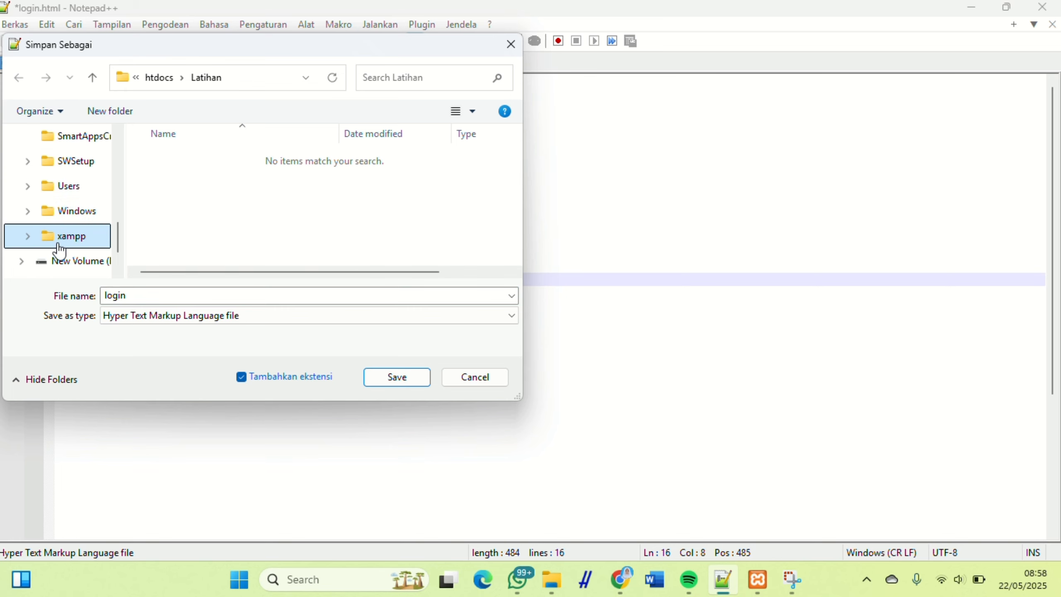
{"action": "left_click", "coordinate": [63, 234]}
{"action": "scroll", "coordinate": [179, 232], "scroll_direction": "down", "scroll_amount": 2}
{"action": "scroll", "coordinate": [175, 230], "scroll_direction": "up", "scroll_amount": 2}
{"action": "scroll", "coordinate": [177, 239], "scroll_direction": "down", "scroll_amount": 1}
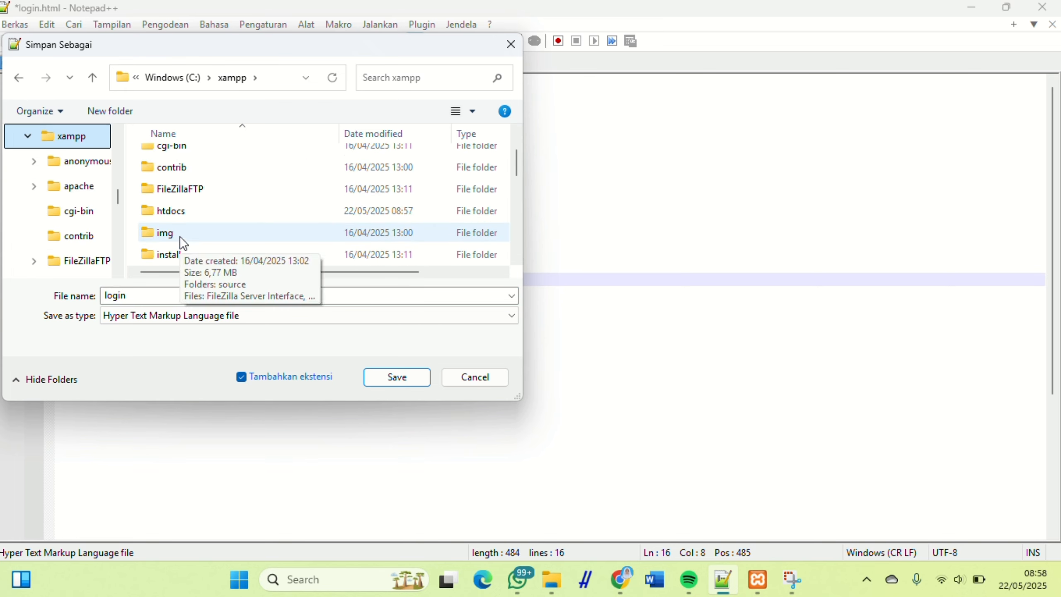
{"action": "double_click", "coordinate": [179, 211]}
{"action": "double_click", "coordinate": [179, 204]}
{"action": "left_click", "coordinate": [396, 377]}
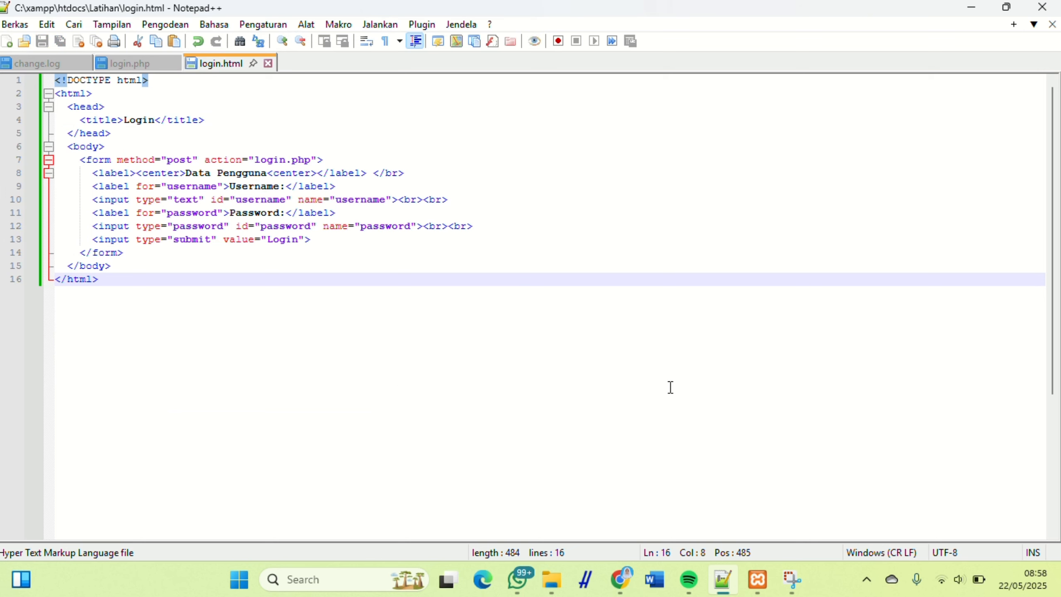
Open the htdocs\Latihan folder in File Explorer to confirm login.html and login.php are there
{"action": "left_click", "coordinate": [565, 588]}
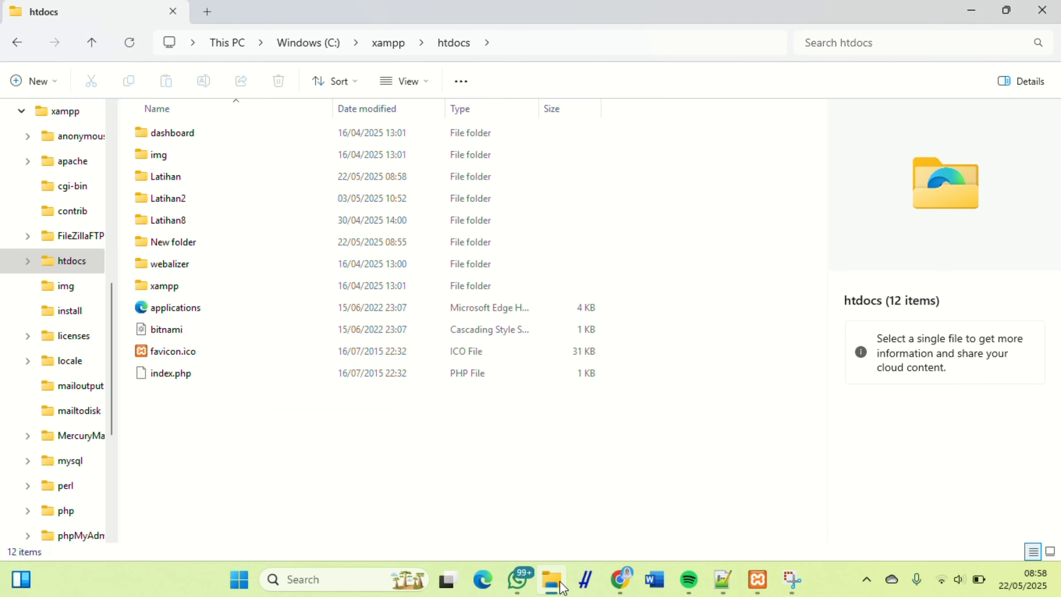
{"action": "double_click", "coordinate": [203, 168]}
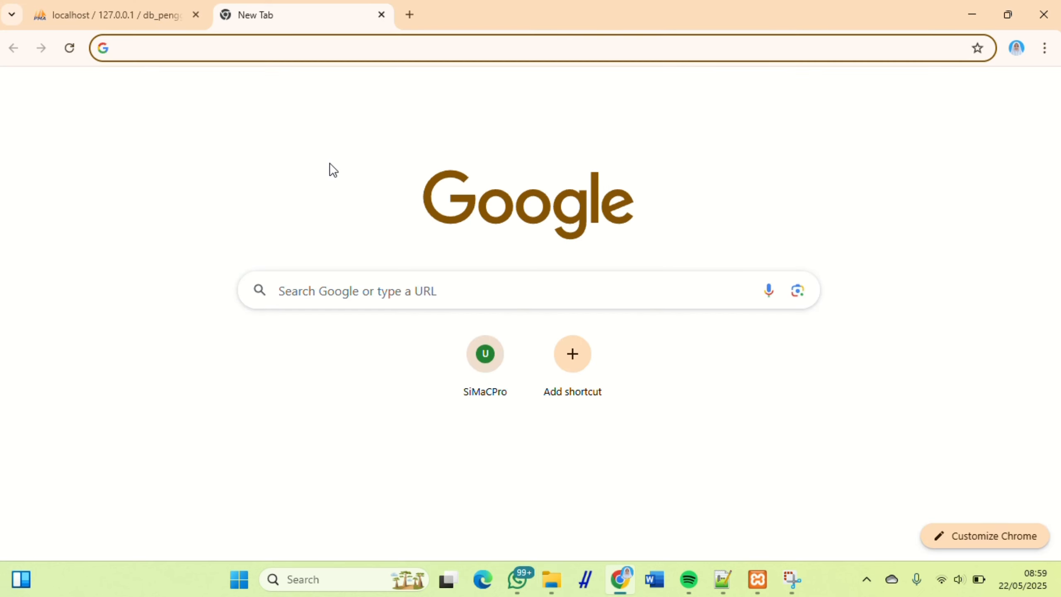
Load localhost/Latihan/login.html in Chrome, correcting the autocompleted address
{"action": "type", "text": "lo"}
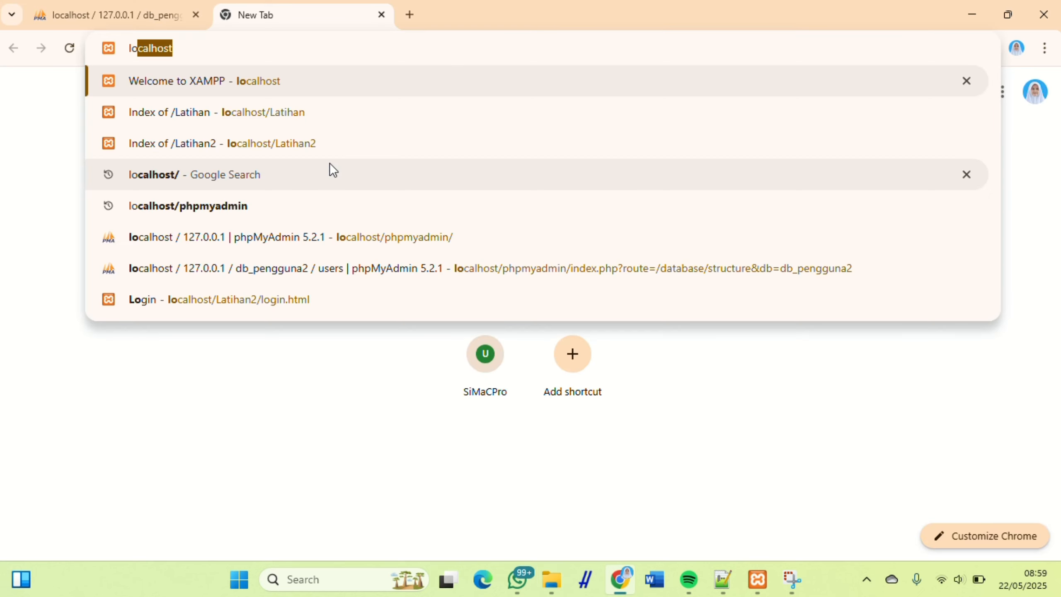
{"action": "type", "text": "calho"}
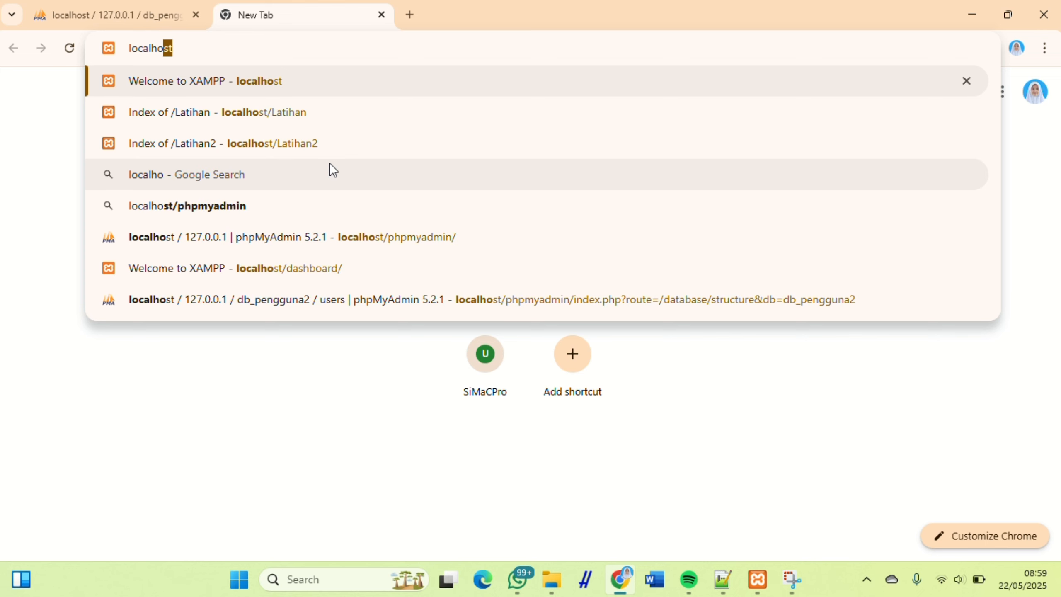
{"action": "type", "text": "st/l"}
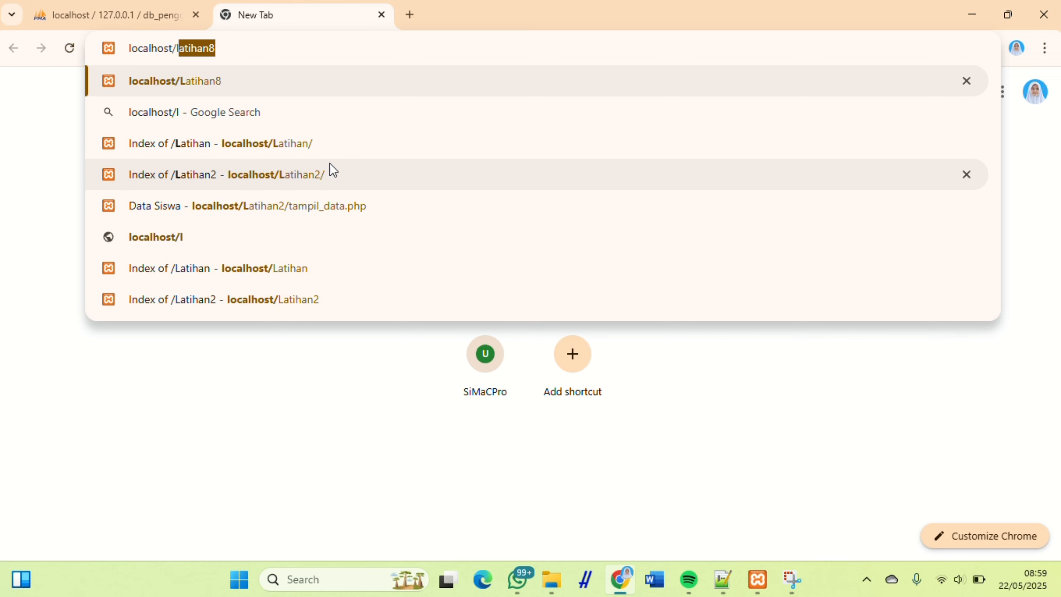
{"action": "type", "text": "a"}
{"action": "key", "text": "BackSpace"}
{"action": "key", "text": "BackSpace"}
{"action": "key", "text": "BackSpace"}
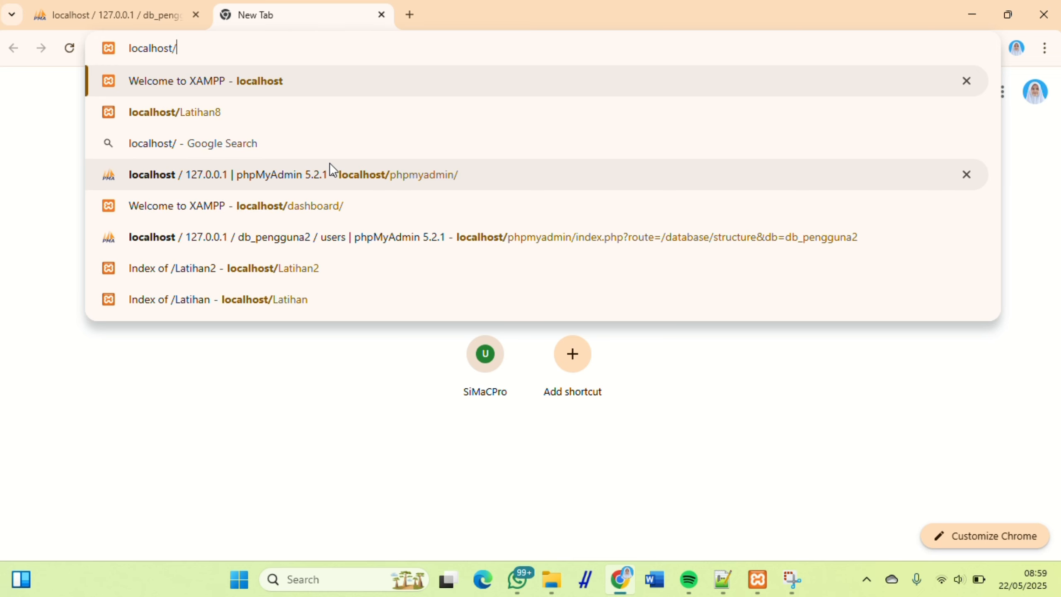
{"action": "type", "text": "Latihan/login.html"}
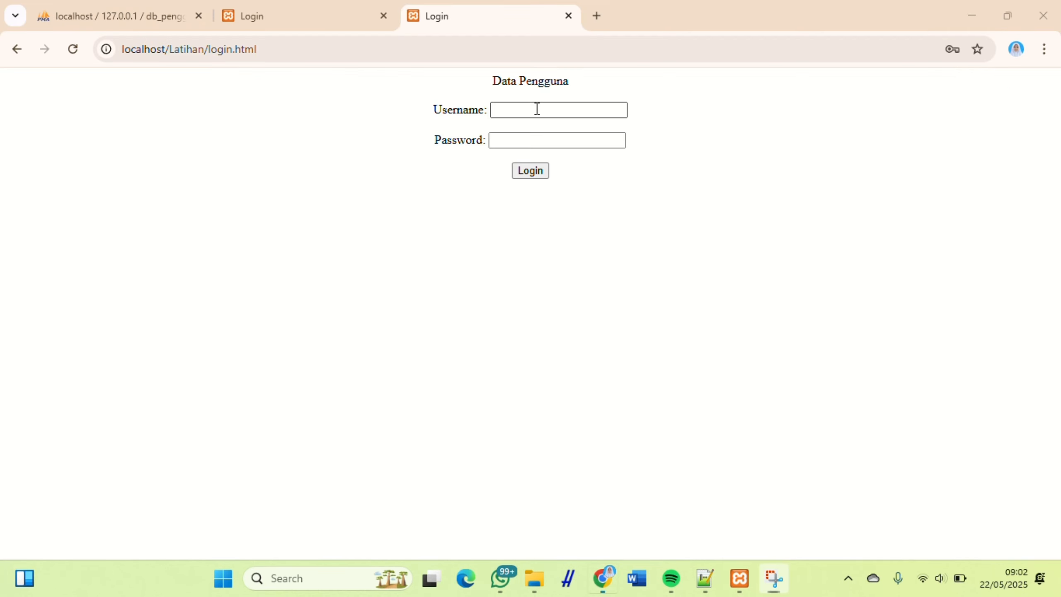
Enter username admin and type the account password in the login form
{"action": "left_click", "coordinate": [537, 109]}
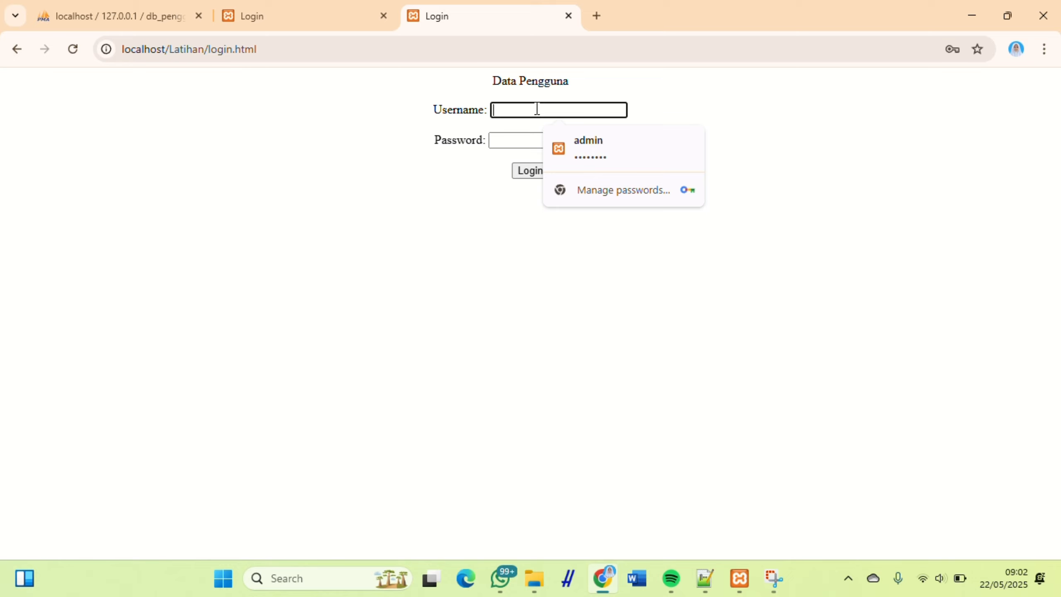
{"action": "type", "text": "admin"}
{"action": "left_click", "coordinate": [525, 141]}
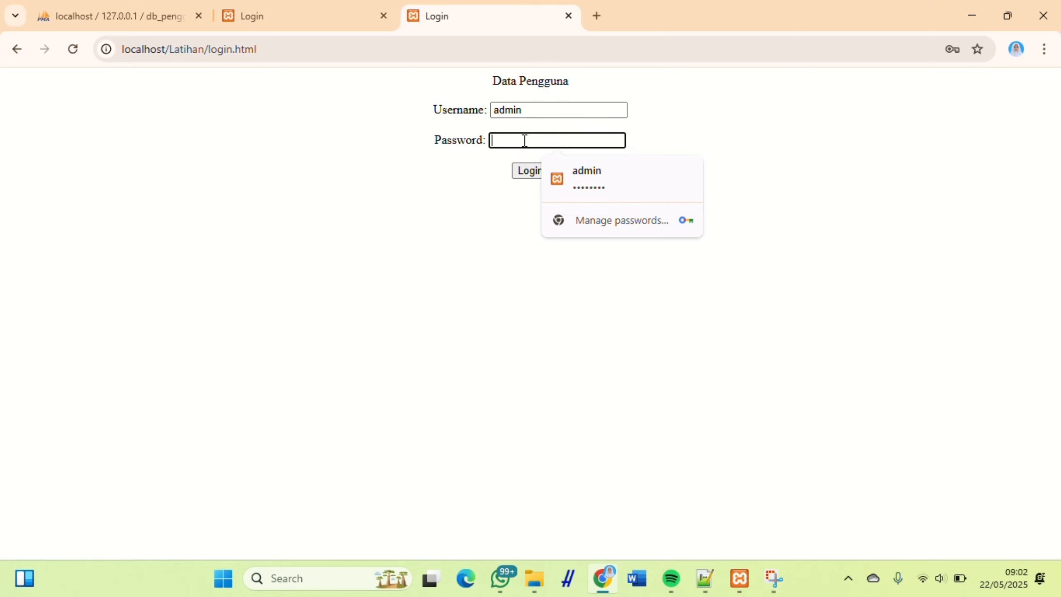
{"action": "type", "text": "admin"}
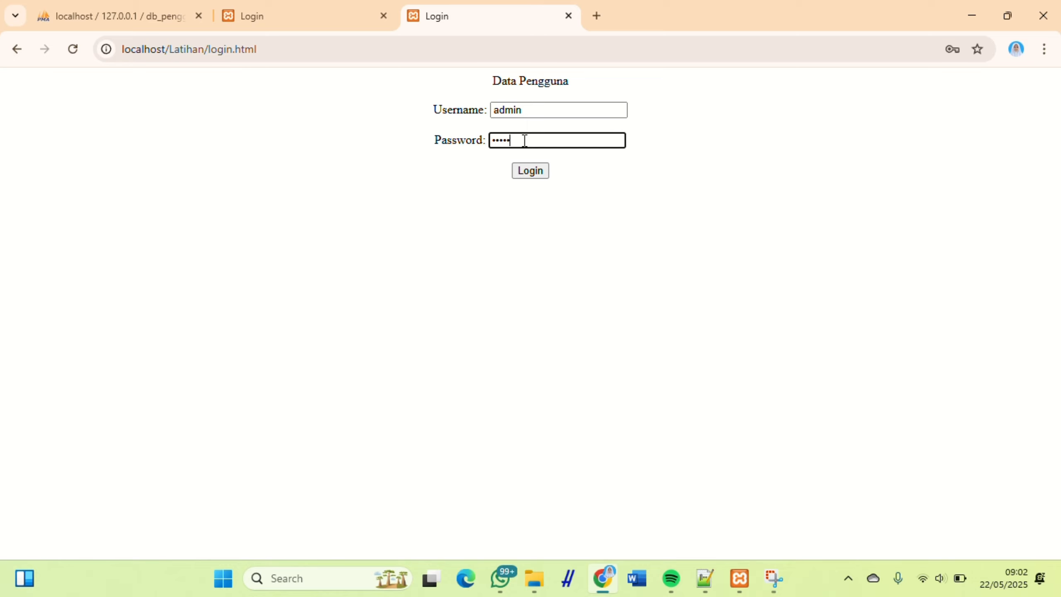